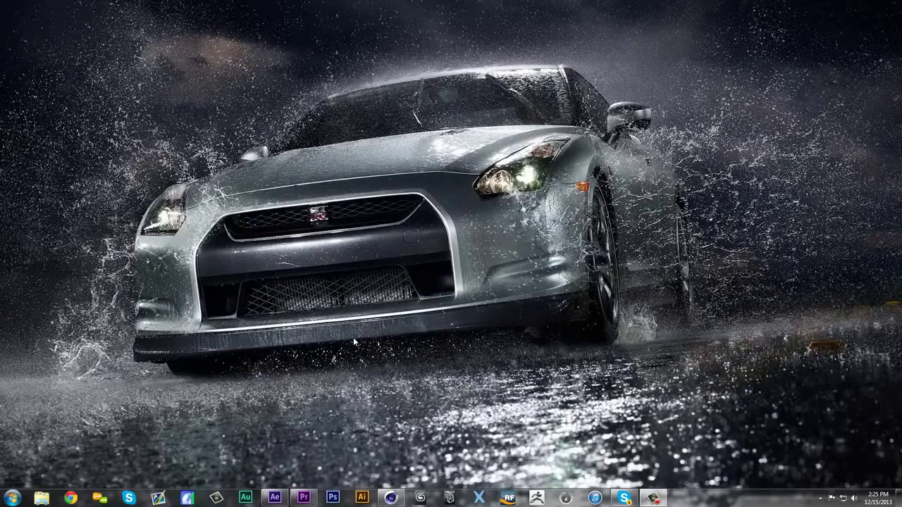
left_click(384, 498)
left_click(383, 498)
left_click(12, 498)
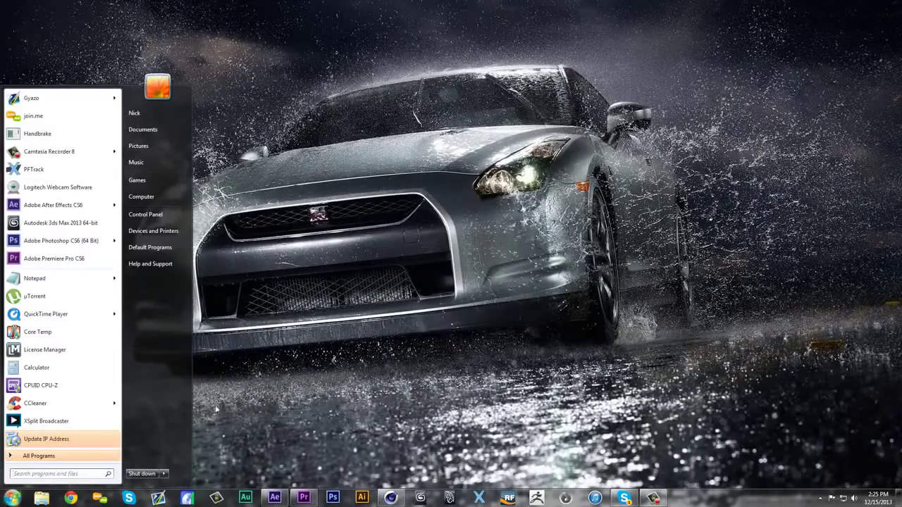
left_click(403, 330)
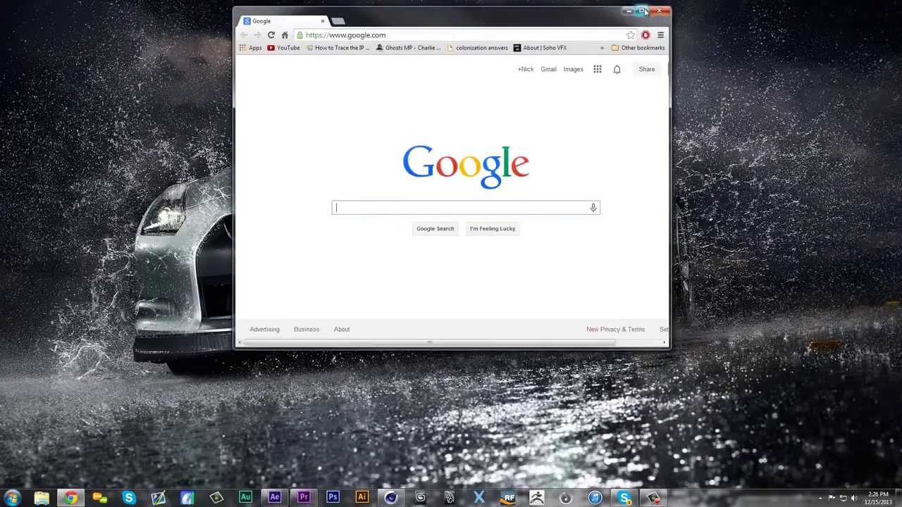
Step: Search the web for thefree3dmodels in a maximized Chrome window and open the TF3DM site
left_click(645, 9)
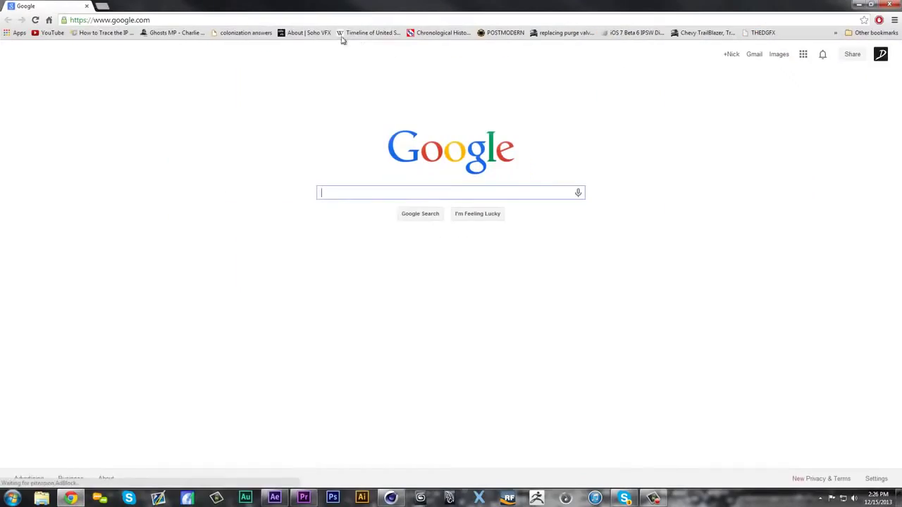
double_click(308, 10)
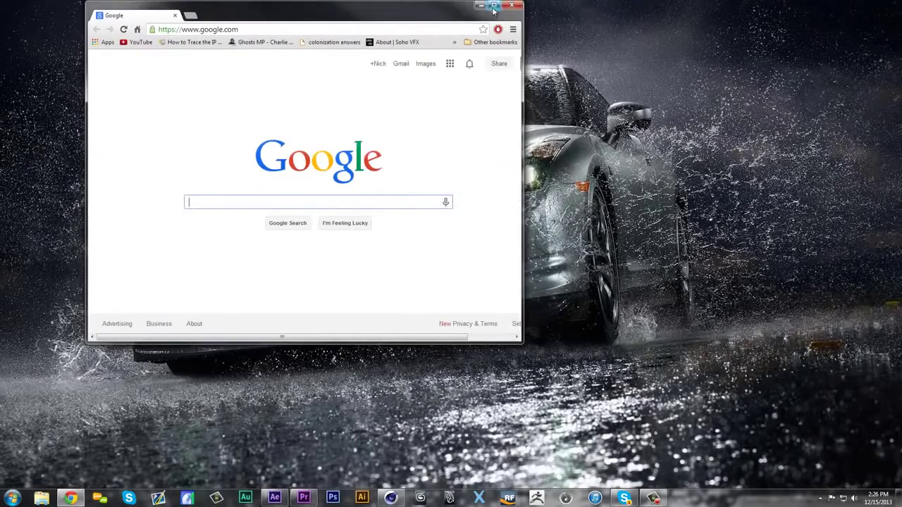
left_click(493, 7)
left_click(164, 21)
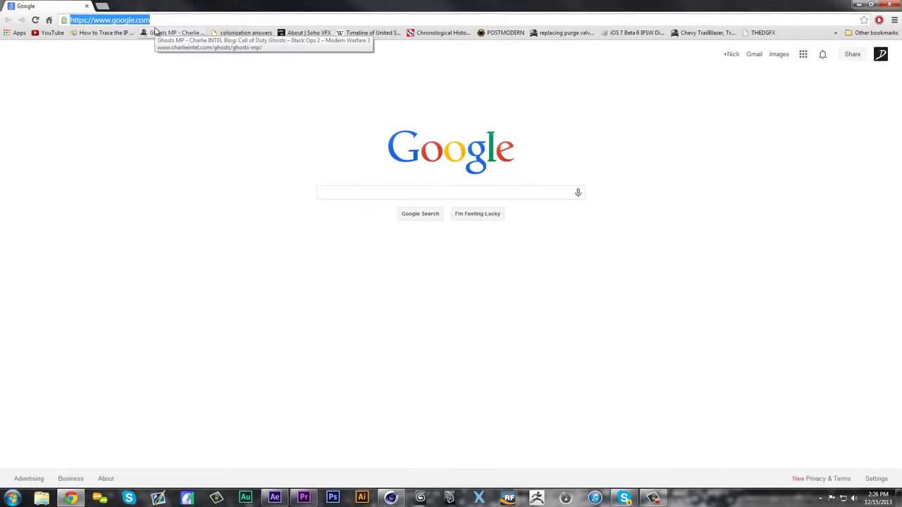
type("thef")
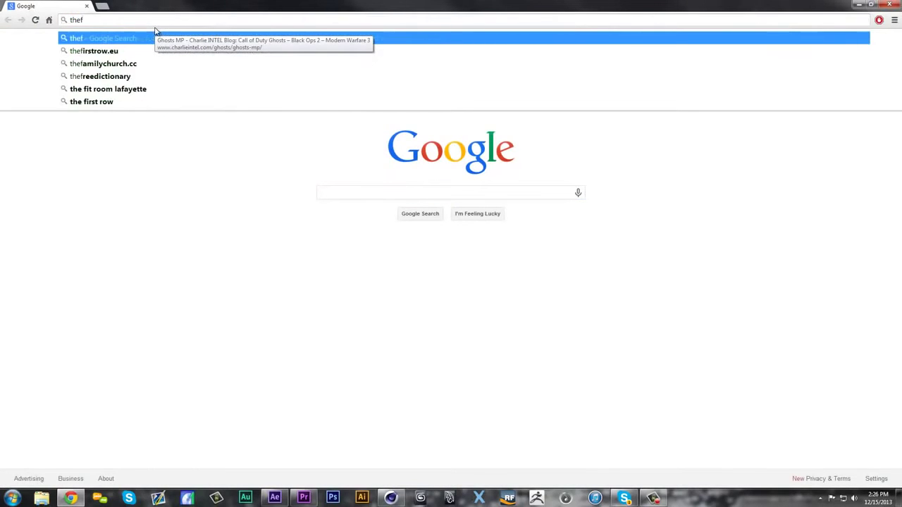
type("ree3d")
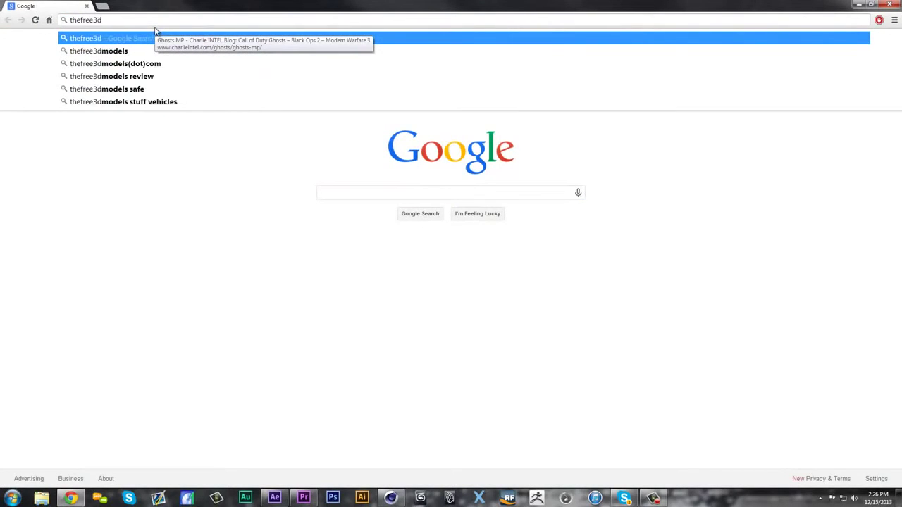
key("Down")
key("Return")
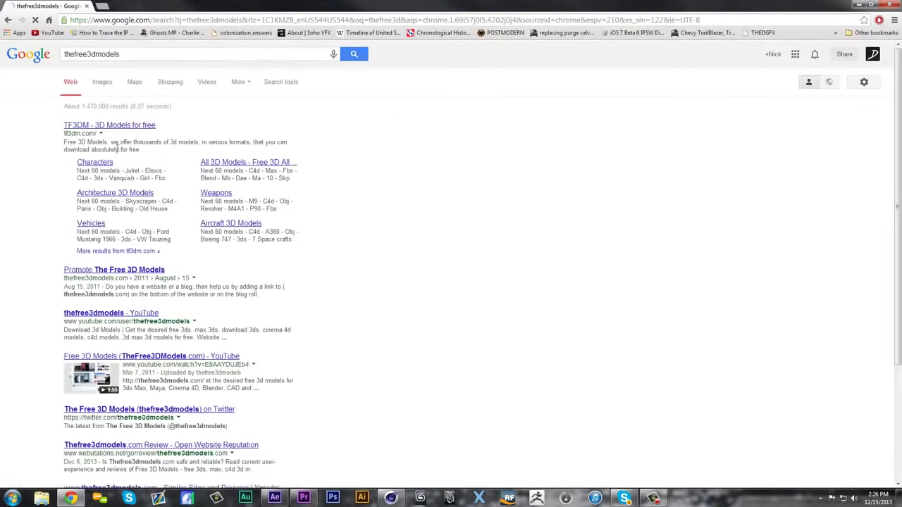
left_click(123, 126)
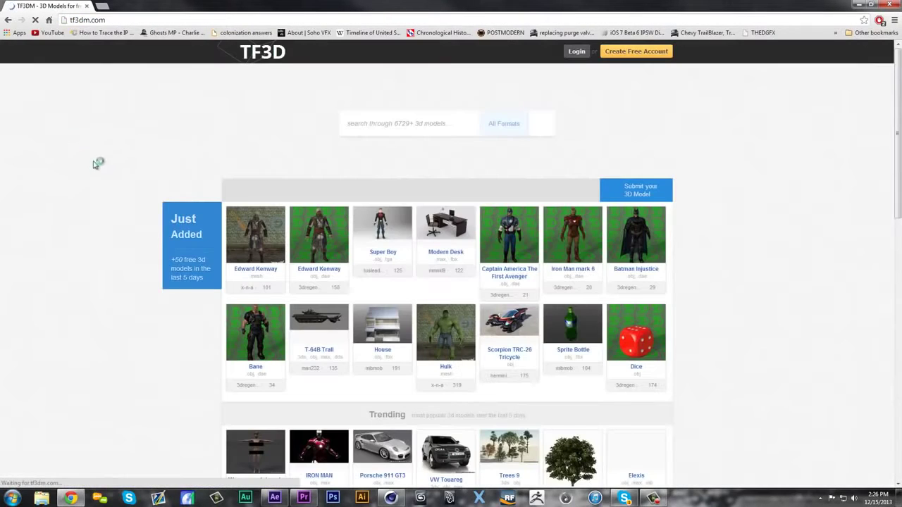
Step: Look over the Just Added and Trending 3D models on the TF3DM home page
scroll(169, 317, "down", 9)
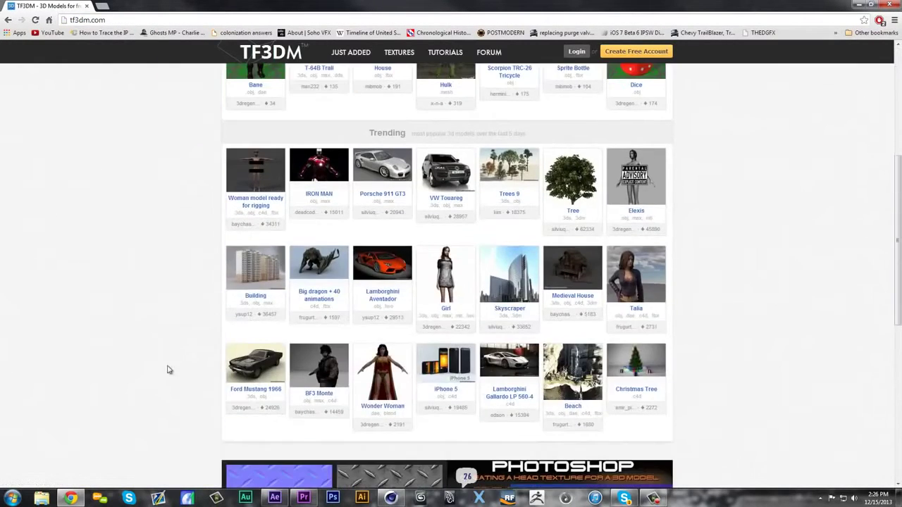
scroll(724, 303, "up", 5)
scroll(718, 317, "up", 4)
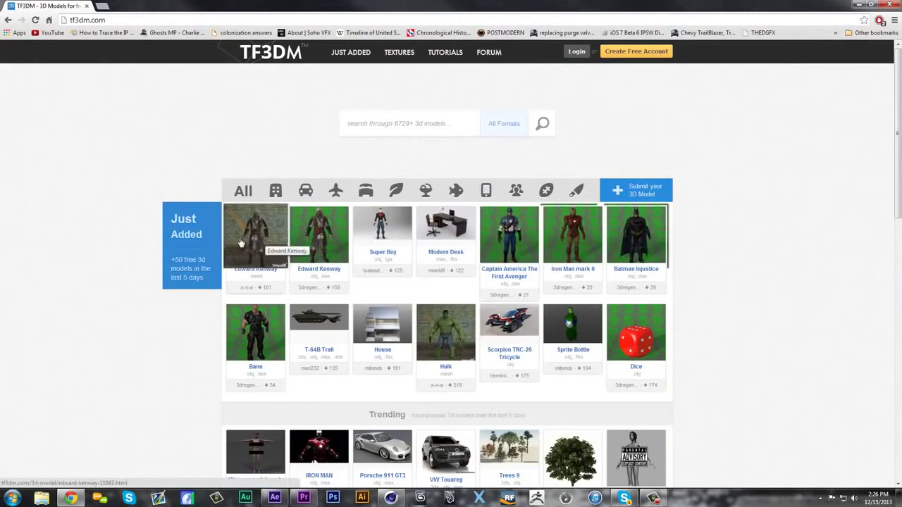
scroll(129, 338, "down", 3)
scroll(128, 338, "up", 3)
left_click(444, 123)
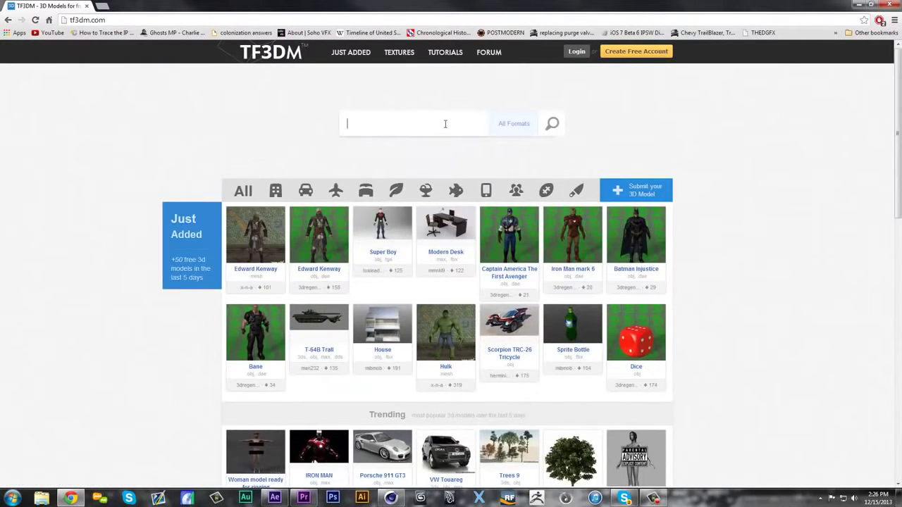
Step: Open the Captain America The First Avenger model page and examine its preview and description
left_click(537, 234)
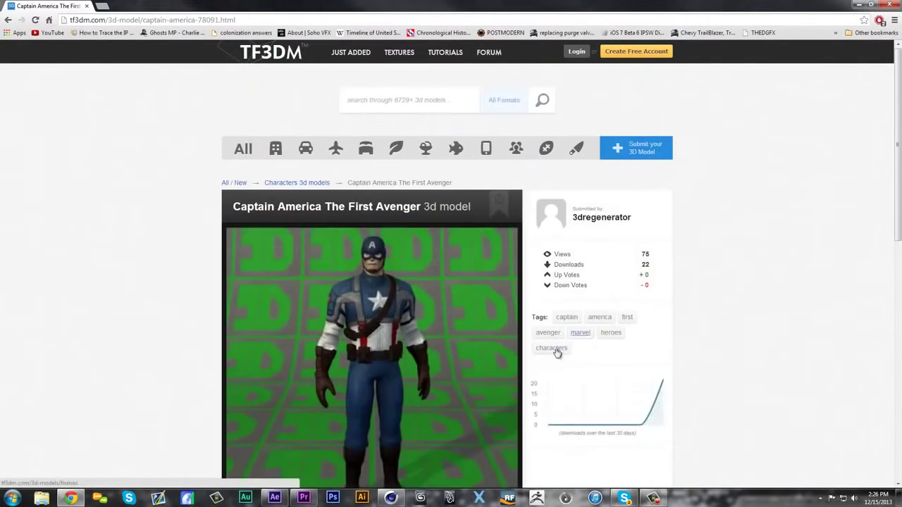
scroll(506, 393, "down", 8)
scroll(158, 411, "up", 5)
scroll(158, 412, "down", 4)
scroll(533, 271, "up", 5)
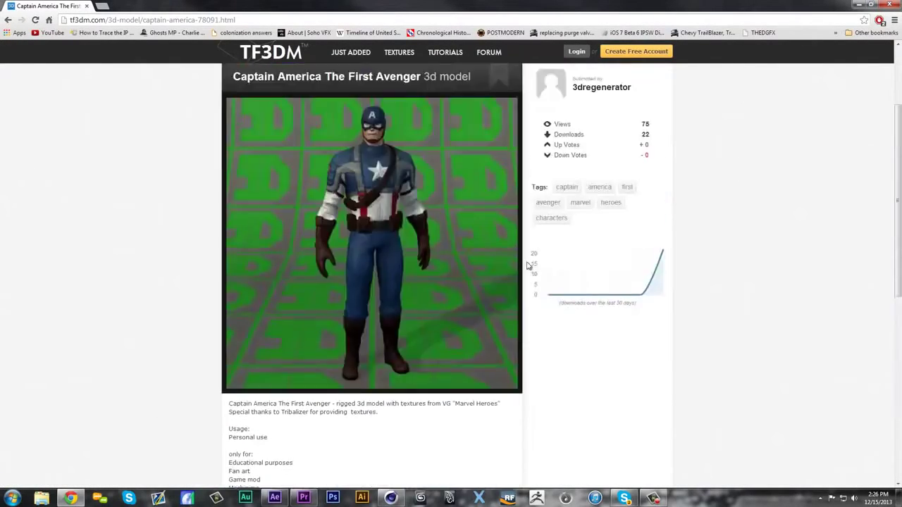
scroll(347, 221, "up", 2)
Step: Go to youtube.com
left_click(88, 20)
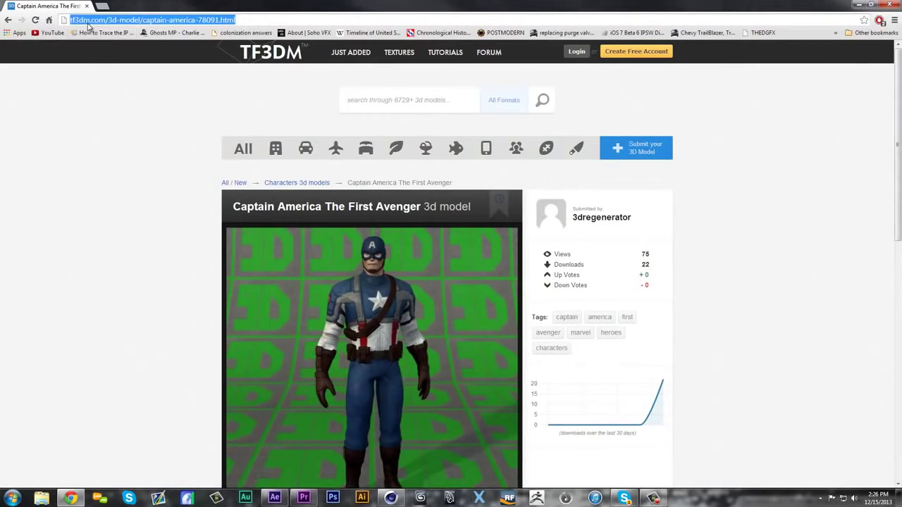
type("youtube.com")
key("Return")
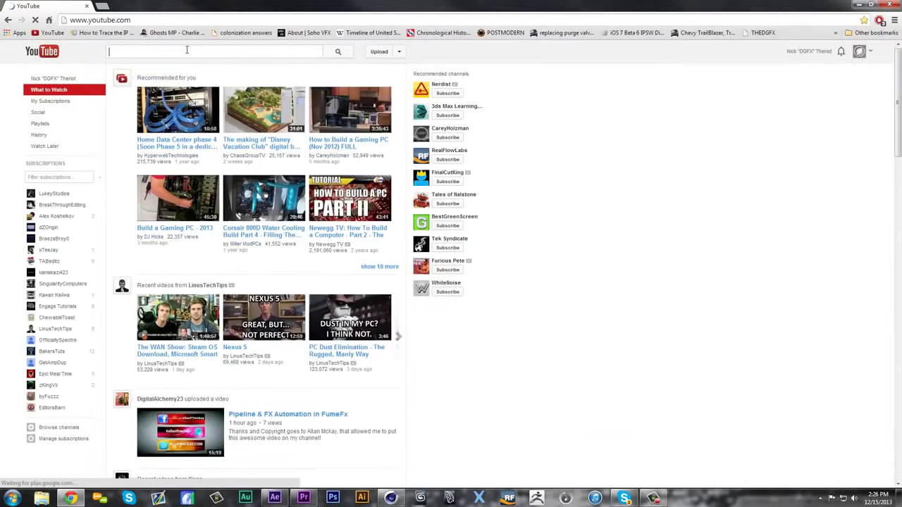
Step: Search YouTube for "faex editing" and open the FaexEditing channel
left_click(186, 51)
scroll(515, 213, "down", 4)
scroll(511, 208, "up", 4)
type("faexe")
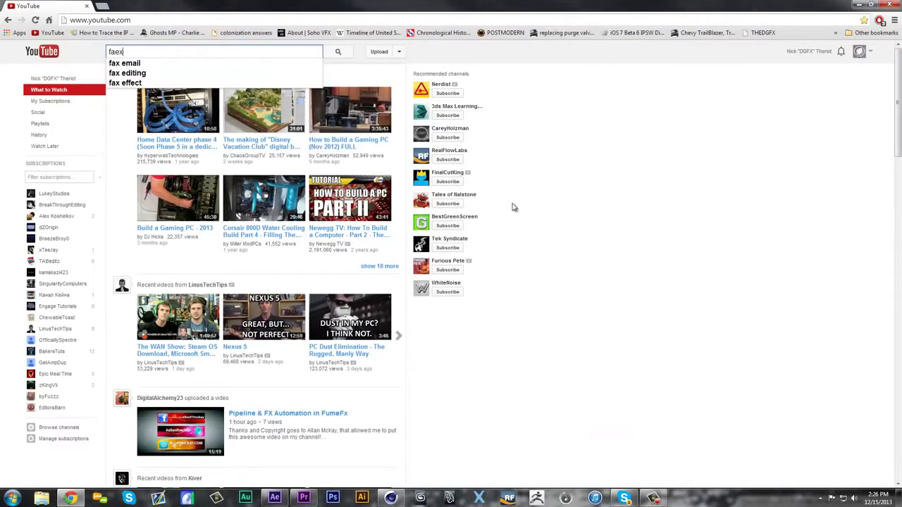
key("Down")
key("Return")
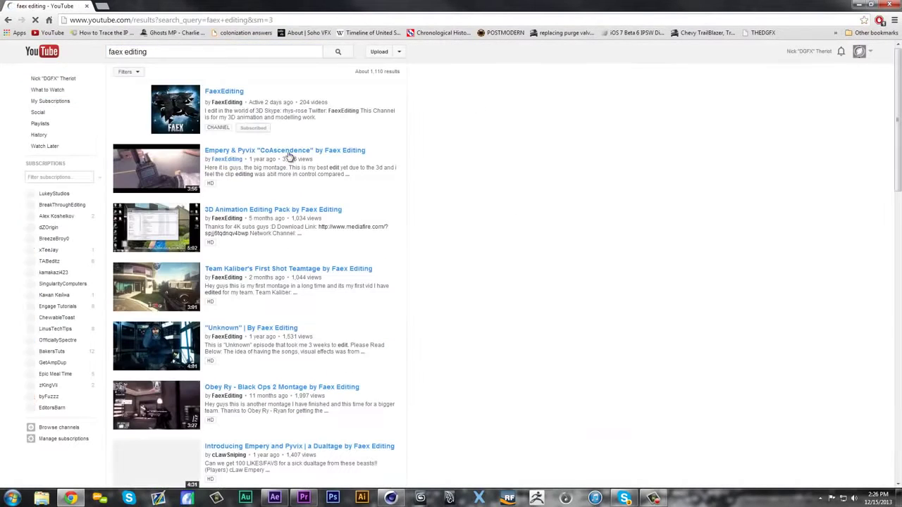
left_click(230, 96)
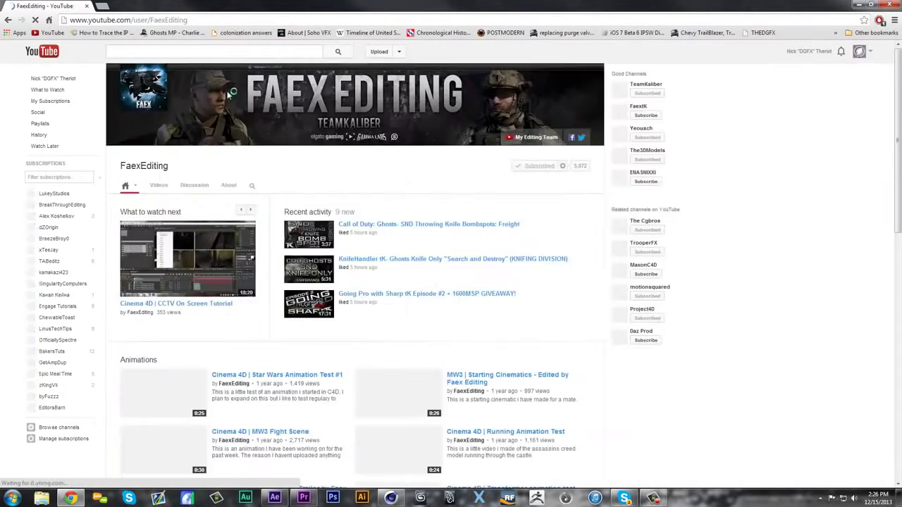
Step: Look through the model download videos on the linked The3DModels channel and close the browser
left_click(657, 151)
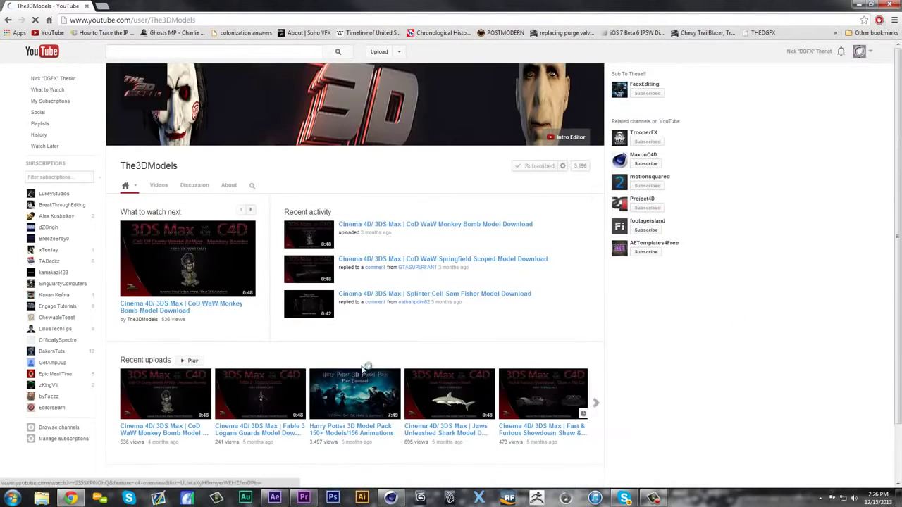
left_click(159, 188)
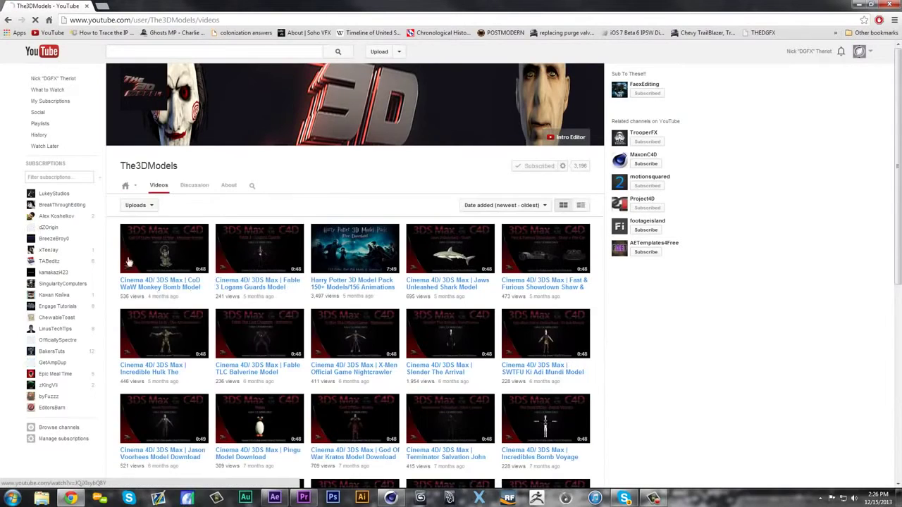
scroll(676, 207, "down", 3)
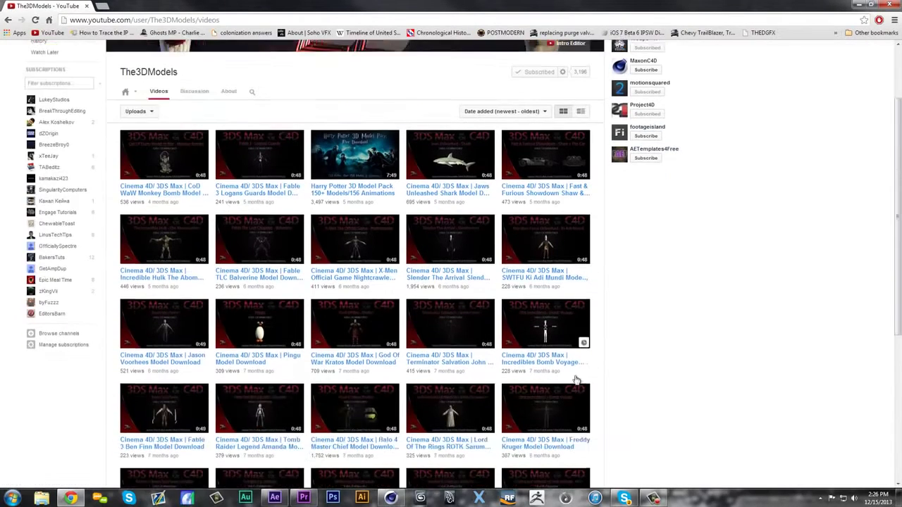
scroll(596, 386, "up", 3)
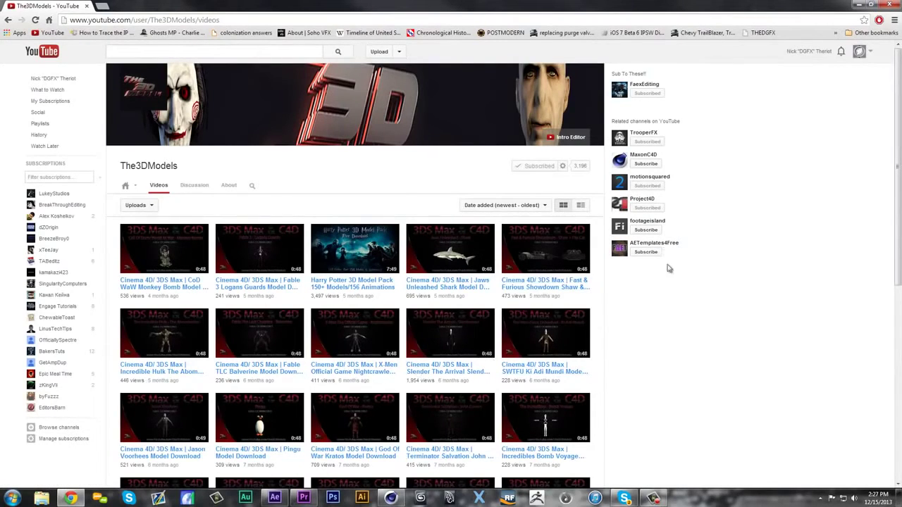
scroll(704, 322, "down", 5)
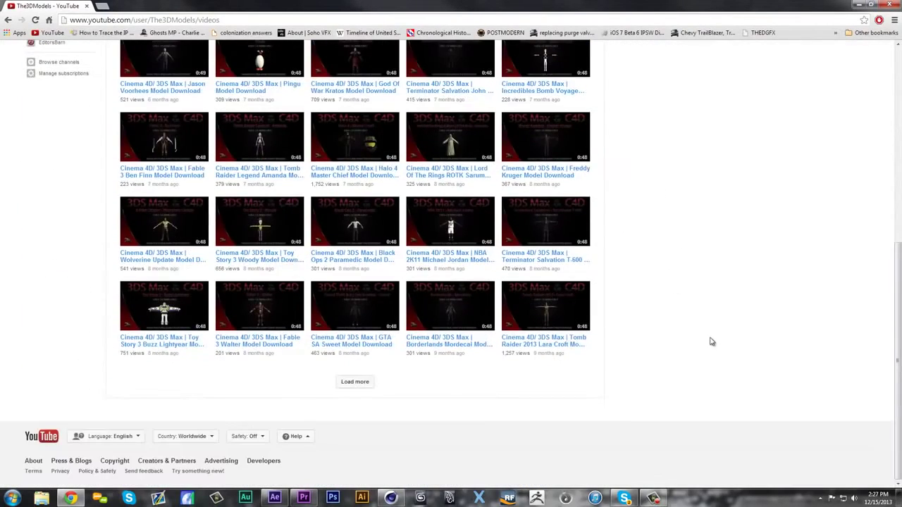
scroll(841, 64, "up", 10)
left_click(886, 5)
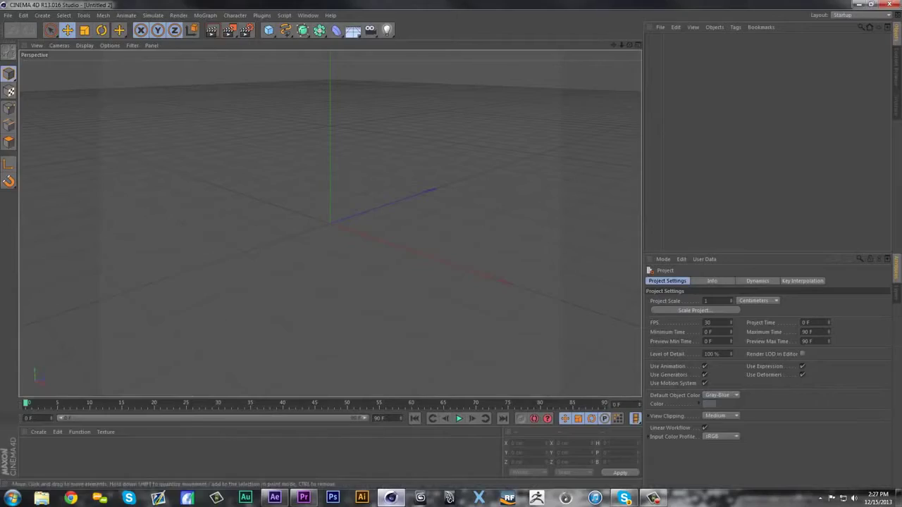
Step: Switch to Windows Explorer and open the Video Library folder on Local Disk (E:)
key("super")
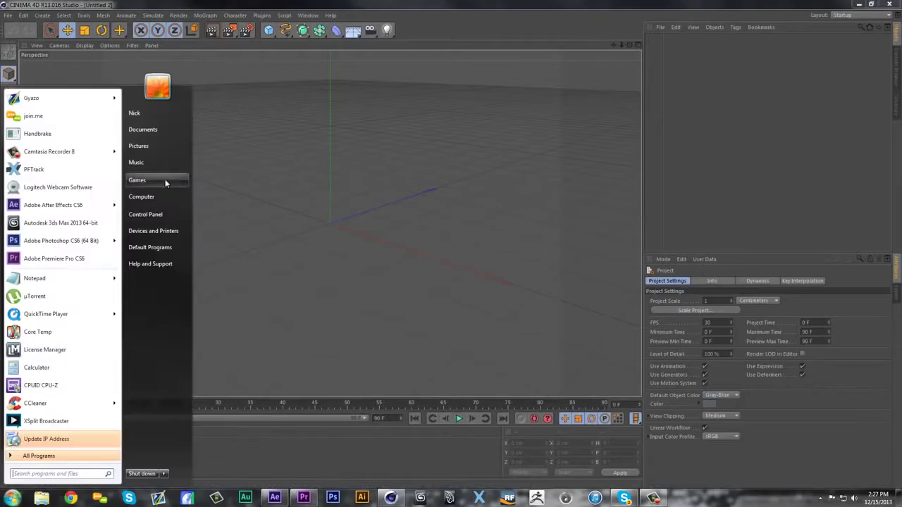
left_click(159, 202)
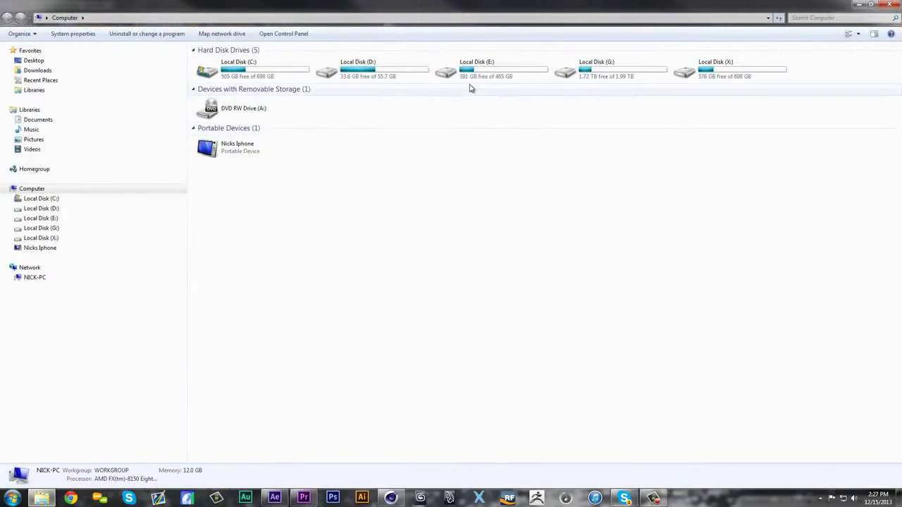
double_click(471, 84)
left_click(7, 18)
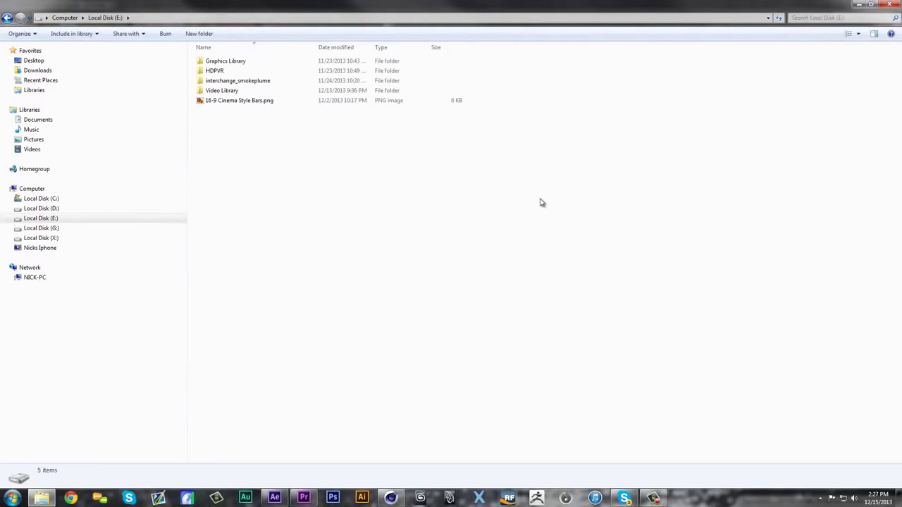
double_click(222, 90)
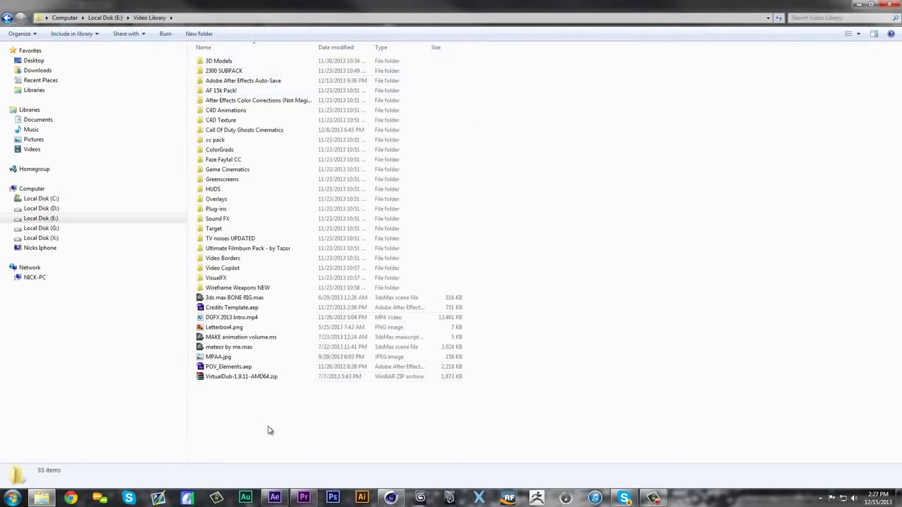
Step: Look through the contents of Video Library, including its Video Copilot and Faze Faytal CC subfolders
left_click_drag(268, 432, 247, 58)
left_click(643, 208)
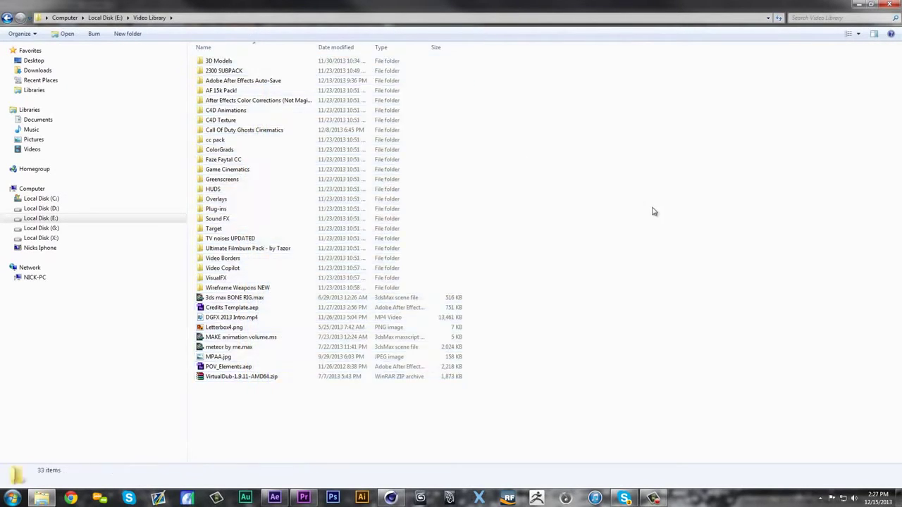
double_click(229, 268)
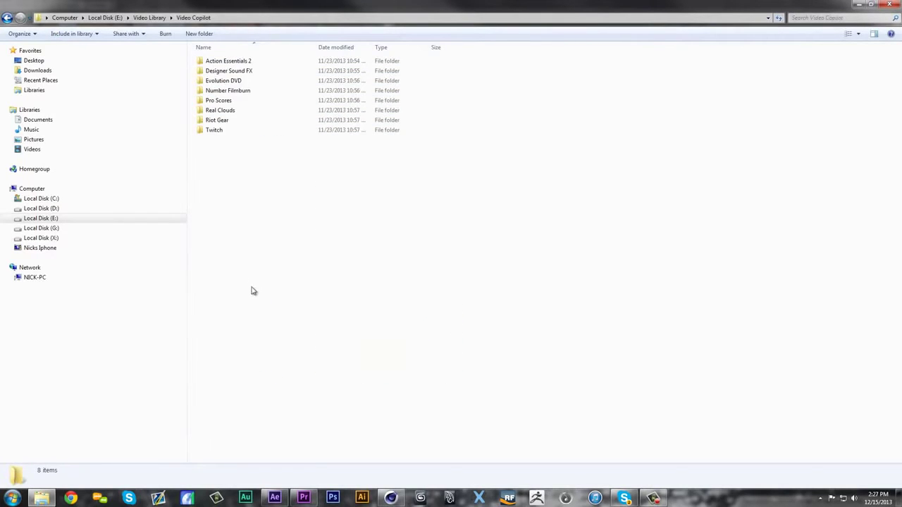
left_click_drag(254, 289, 243, 63)
left_click_drag(235, 191, 190, 35)
left_click(7, 19)
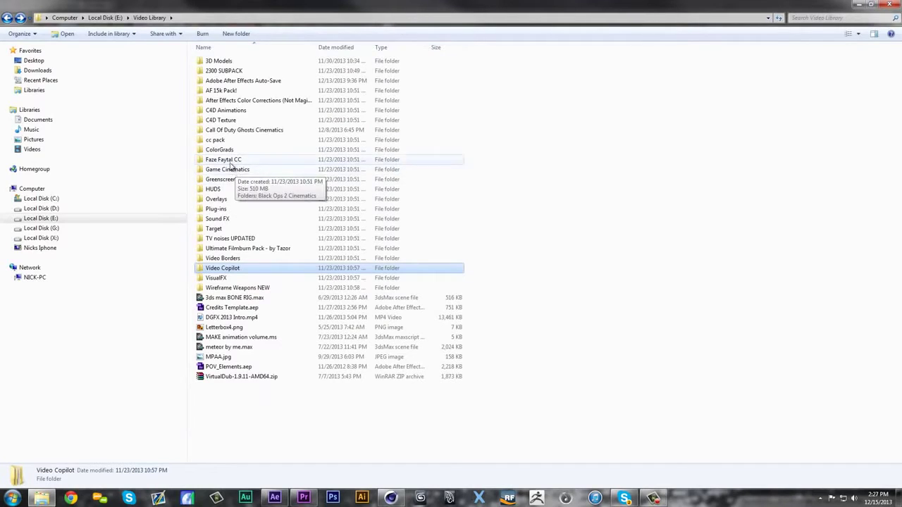
double_click(223, 160)
left_click(7, 17)
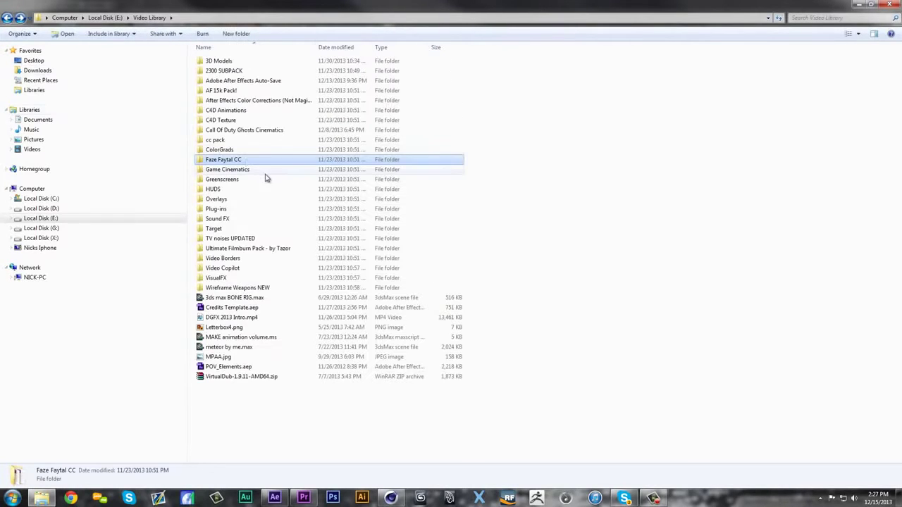
left_click(228, 143)
left_click_drag(331, 427, 269, 51)
Step: Open the Call Of Duty Model Pack folder inside the 3D Models folder
left_click(248, 62)
double_click(237, 61)
scroll(287, 352, "down", 5)
scroll(305, 355, "up", 5)
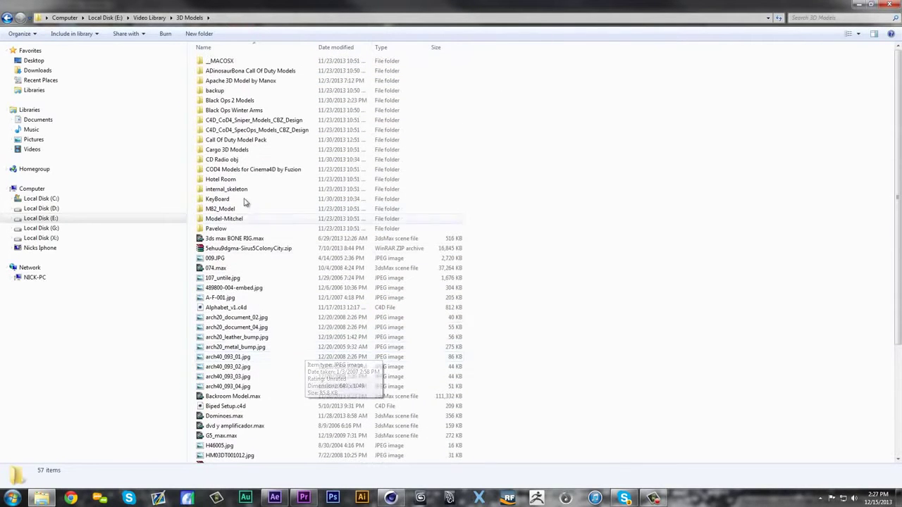
left_click(233, 142)
double_click(233, 142)
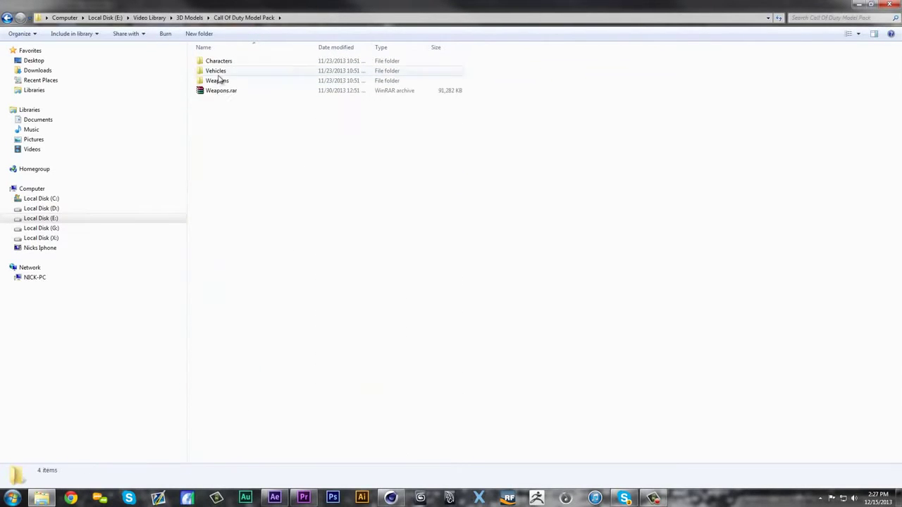
Step: Open MW3 Character.c4d from the MW3 Character folder inside Characters in Cinema 4D
double_click(211, 61)
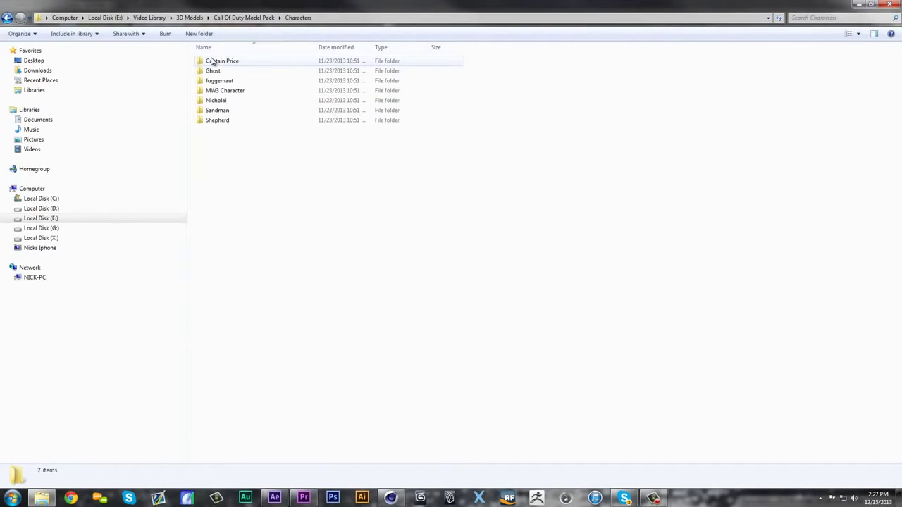
double_click(216, 94)
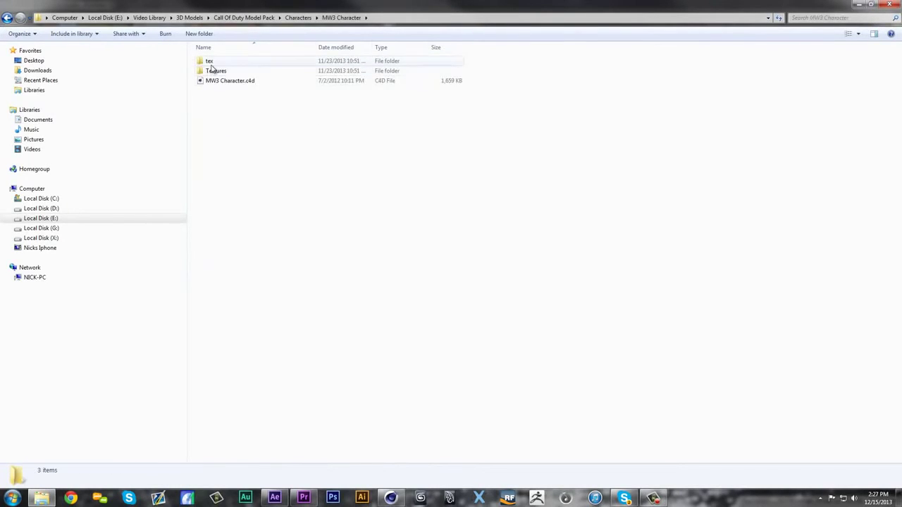
left_click(232, 80)
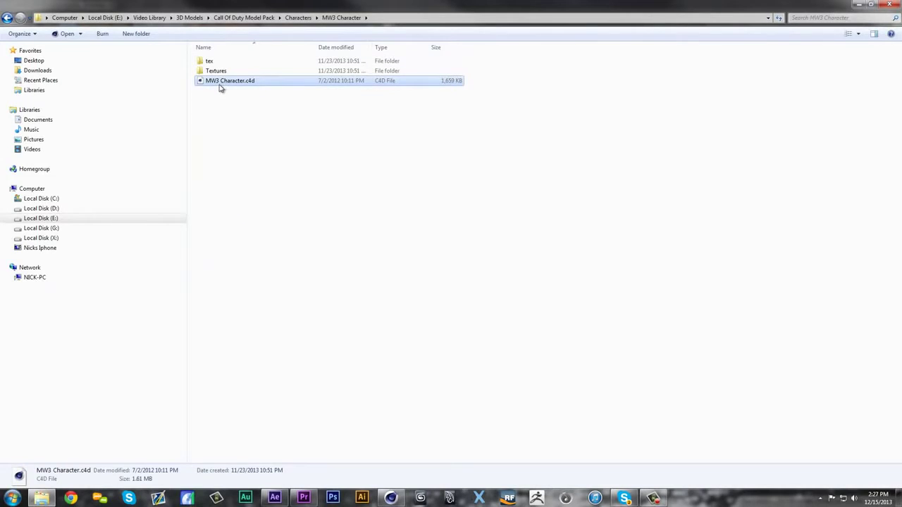
left_click_drag(229, 86, 335, 230)
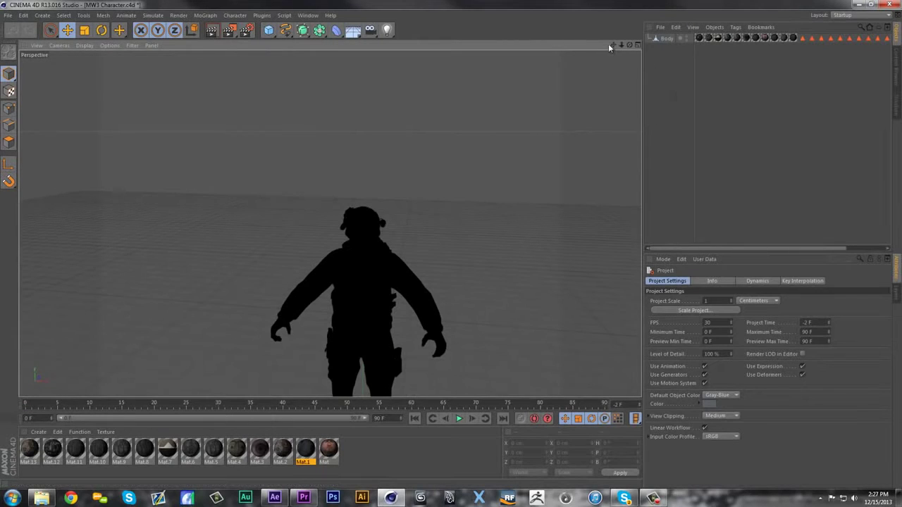
Step: Examine the loaded MW3 character model from different angles and distances
left_click_drag(611, 43, 333, 290, "alt")
scroll(333, 290, "down", 5)
left_click_drag(211, 359, 625, 92, "alt")
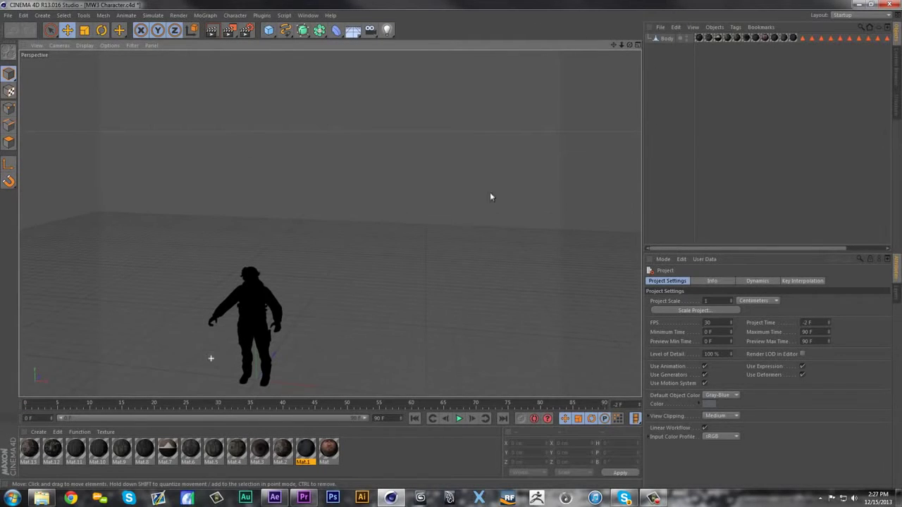
left_click_drag(629, 46, 71, 47)
middle_click(300, 277)
left_click(326, 45)
left_click_drag(614, 45, 632, 2)
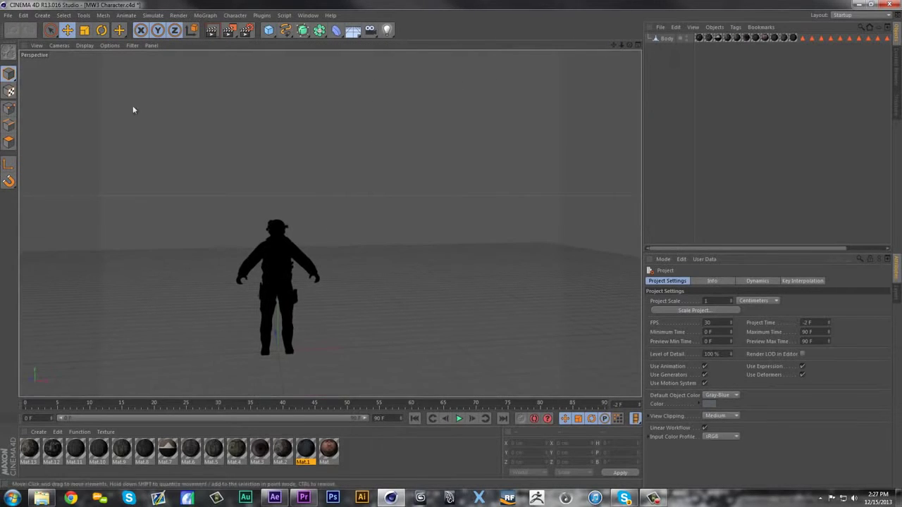
Step: Merge PMC 3.c4d from the nested Black Ops 2 Models folder in the 3D Models library into the scene
left_click(7, 15)
left_click(23, 48)
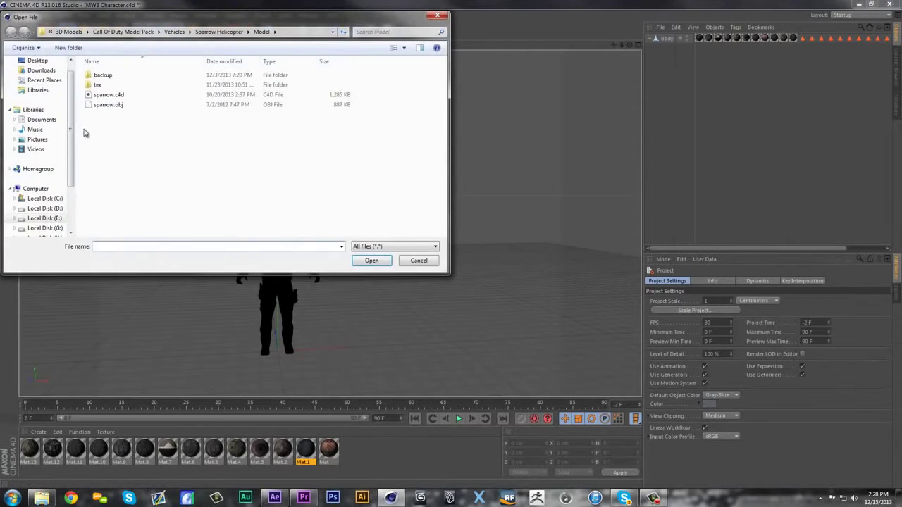
left_click(54, 218)
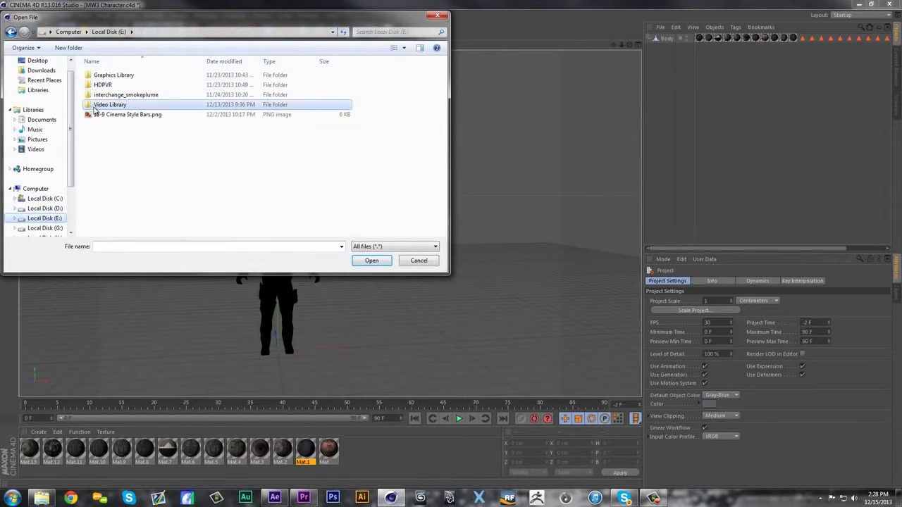
double_click(100, 105)
double_click(112, 76)
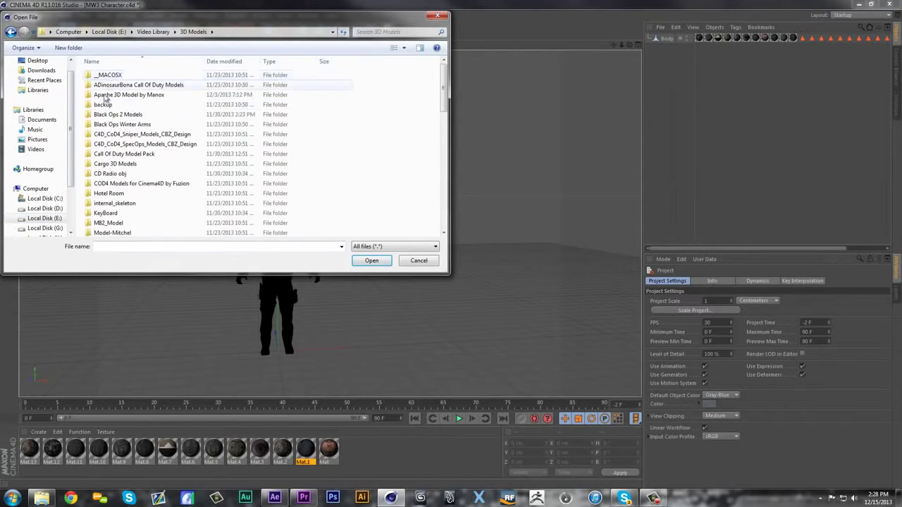
double_click(113, 114)
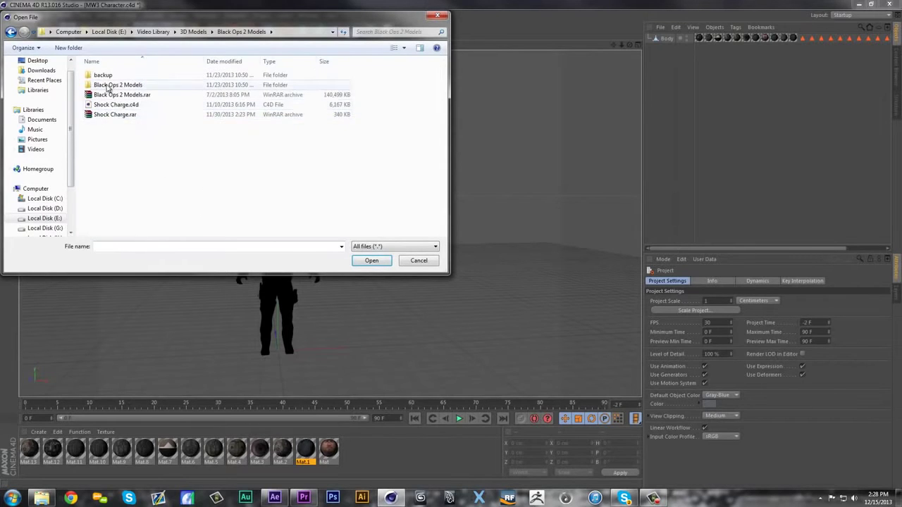
double_click(107, 85)
double_click(112, 125)
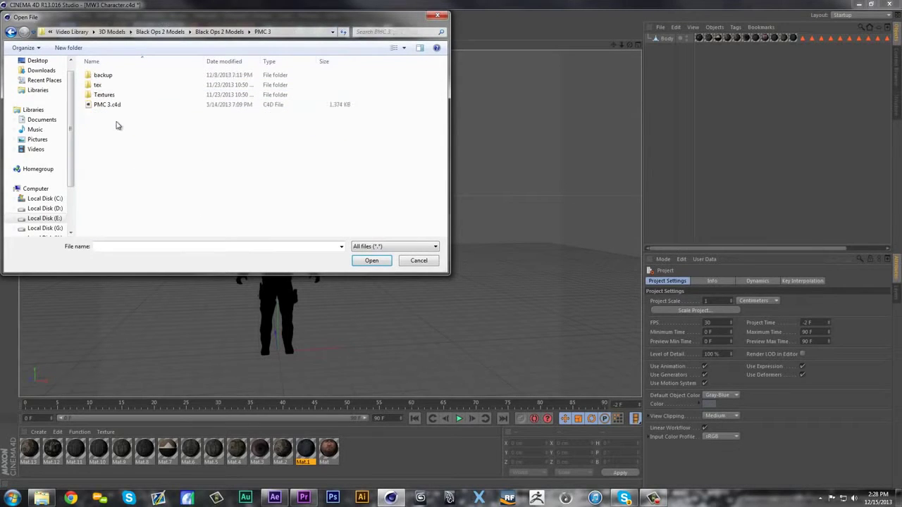
left_click(117, 105)
left_click(371, 260)
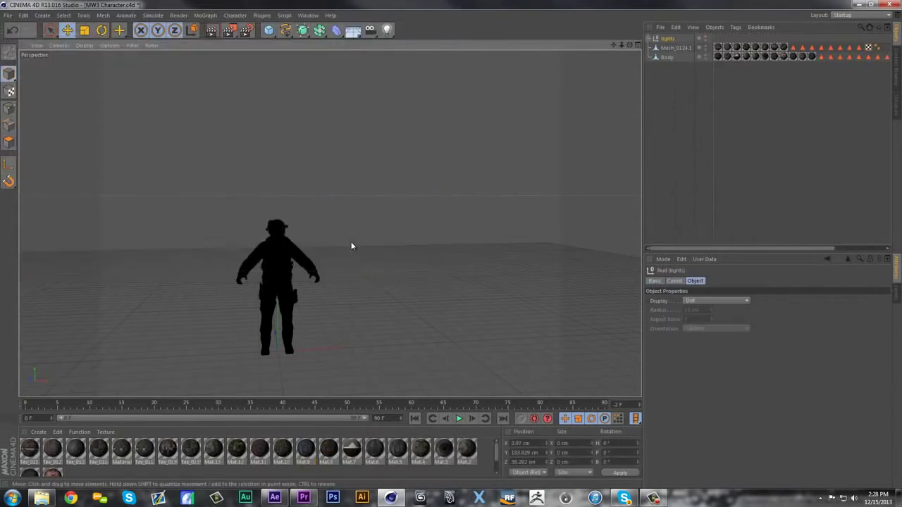
Step: Copy the merged PMC 3 character mesh into a new, empty project
left_click(298, 236)
left_click(281, 344)
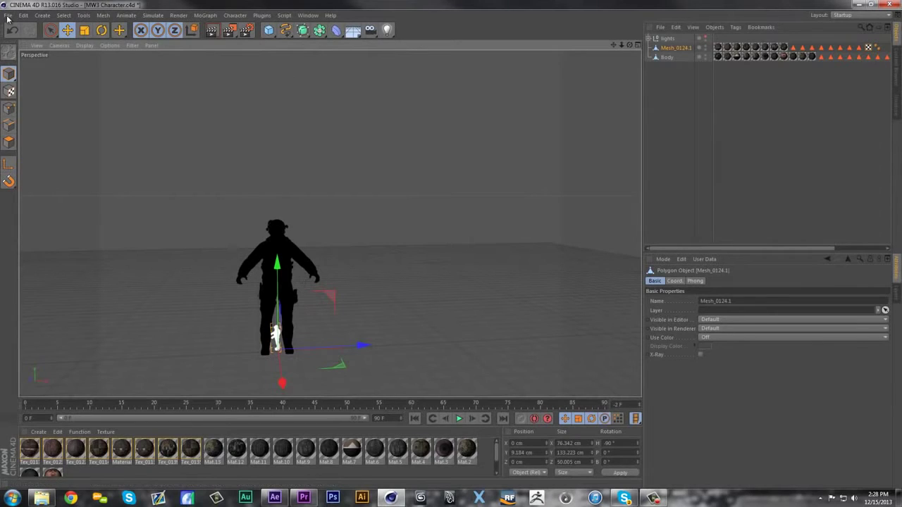
key("ctrl+n")
key("ctrl+v")
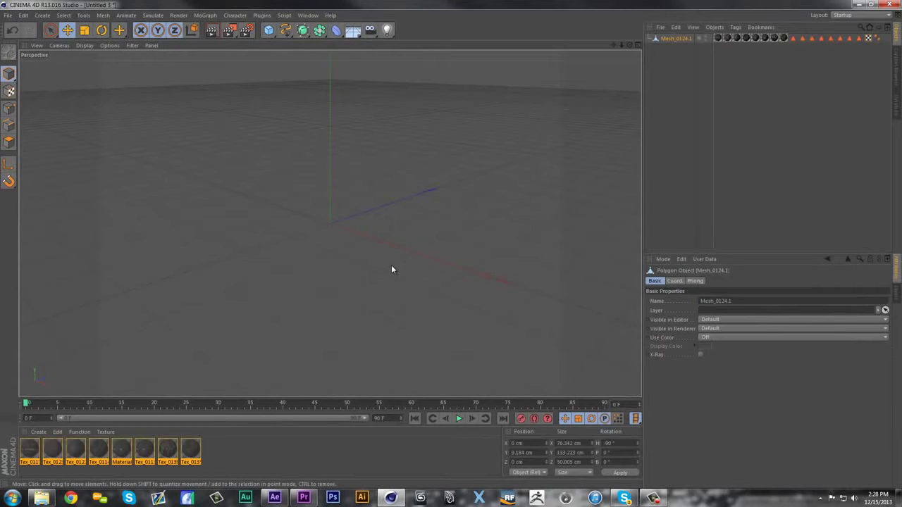
Step: Look over the pasted character from feet to head, keeping the program open
left_click(670, 133)
right_click_drag(367, 215, 423, 204, "alt")
middle_click_drag(423, 205, 512, 135, "alt")
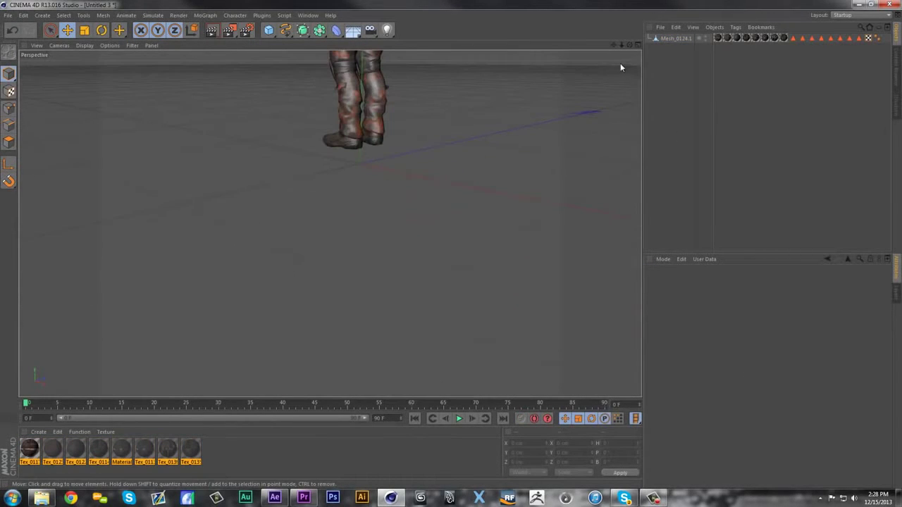
left_click_drag(637, 47, 352, 176)
left_click(889, 5)
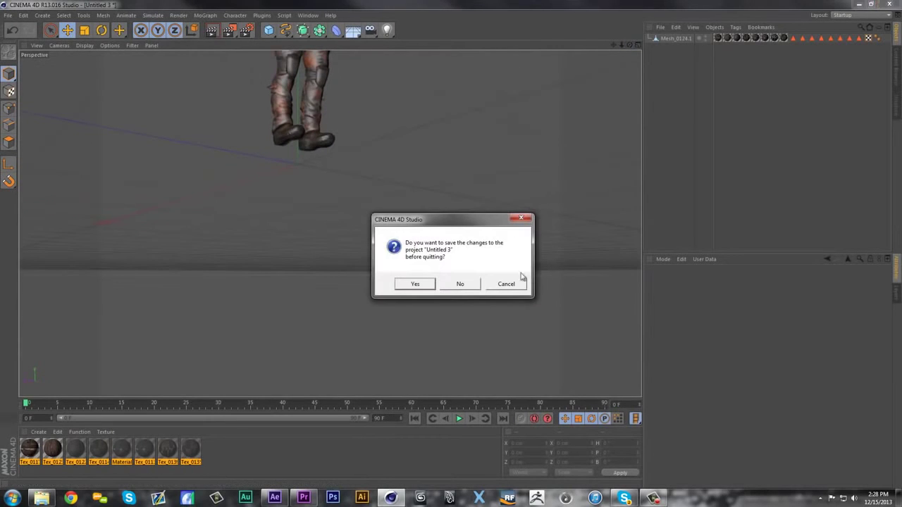
left_click(507, 285)
left_click_drag(616, 60, 623, 296, "alt")
scroll(417, 326, "down", 1)
Step: Set the character mesh's Y position to 0 cm and deselect it
left_click(331, 245)
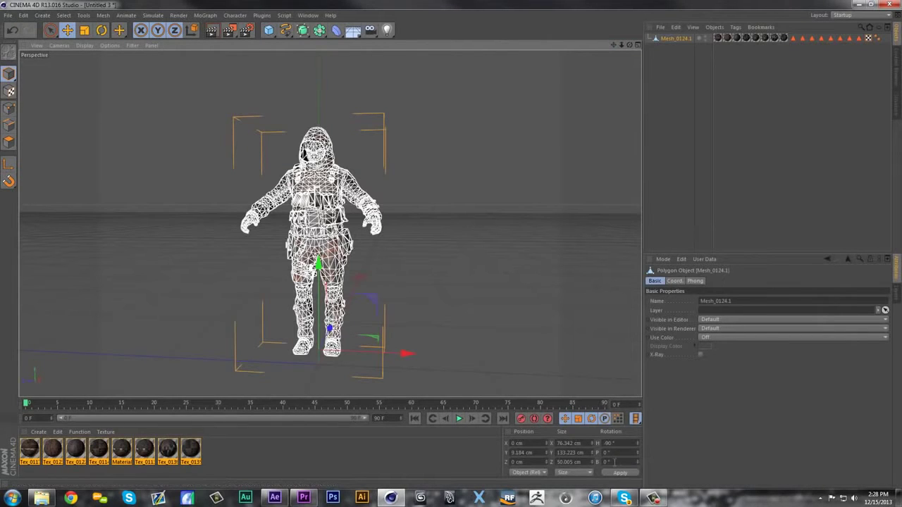
left_click_drag(538, 453, 408, 455)
type("0")
key("Return")
left_click(458, 261)
Step: Inspect the textured PMC 3 character up close and as a full figure
scroll(296, 197, "up", 3)
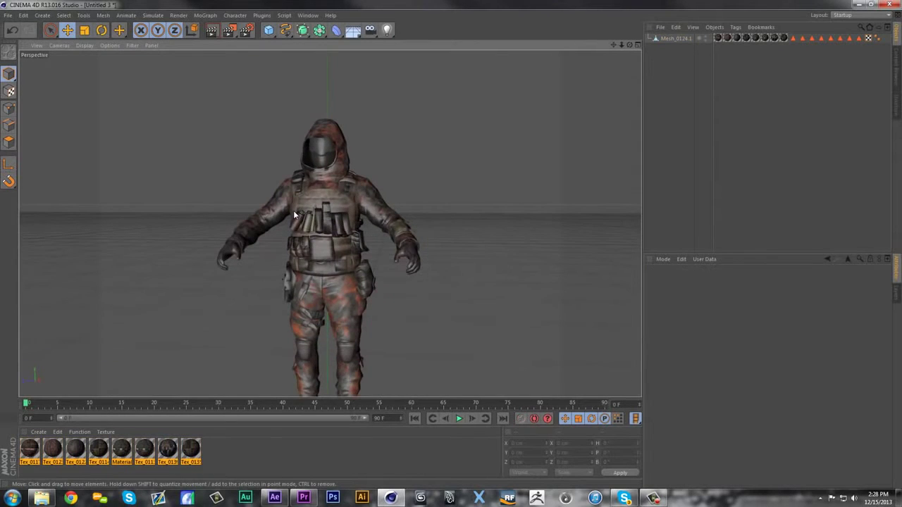
scroll(297, 224, "up", 2)
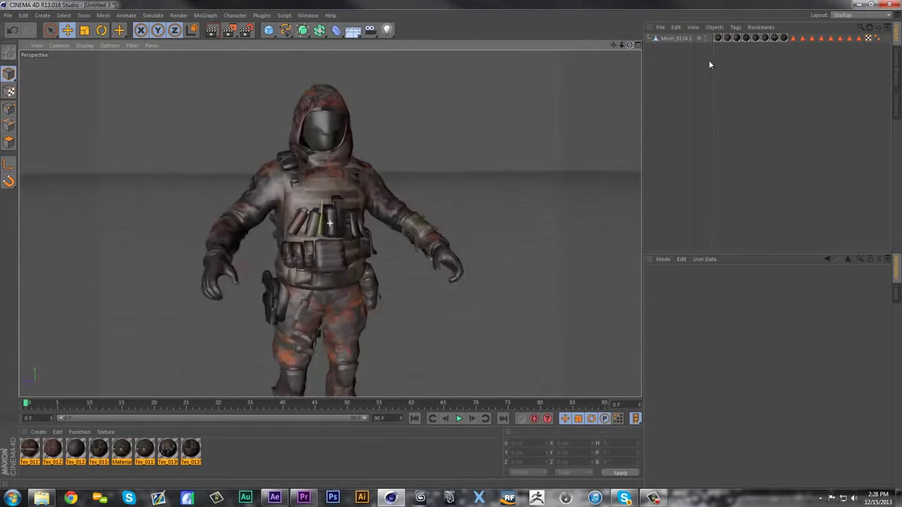
left_click_drag(713, 63, 701, 84)
left_click(254, 451)
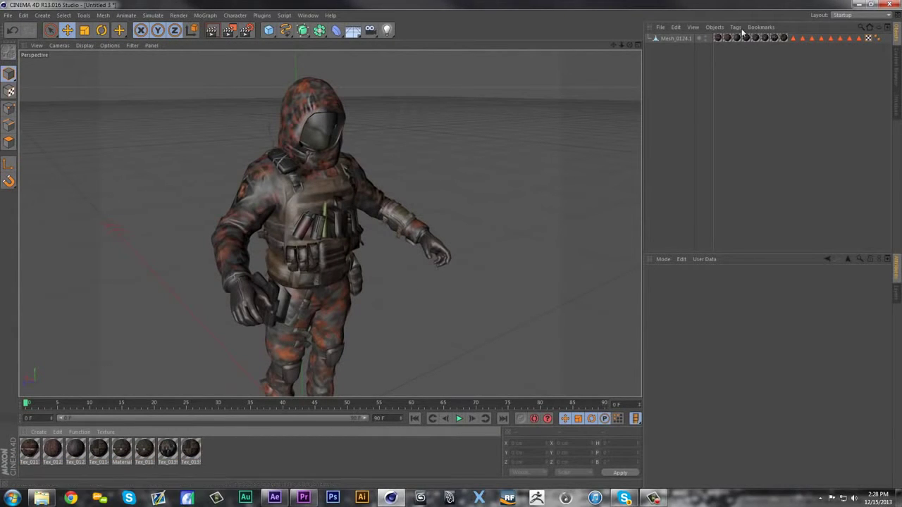
scroll(220, 157, "down", 5)
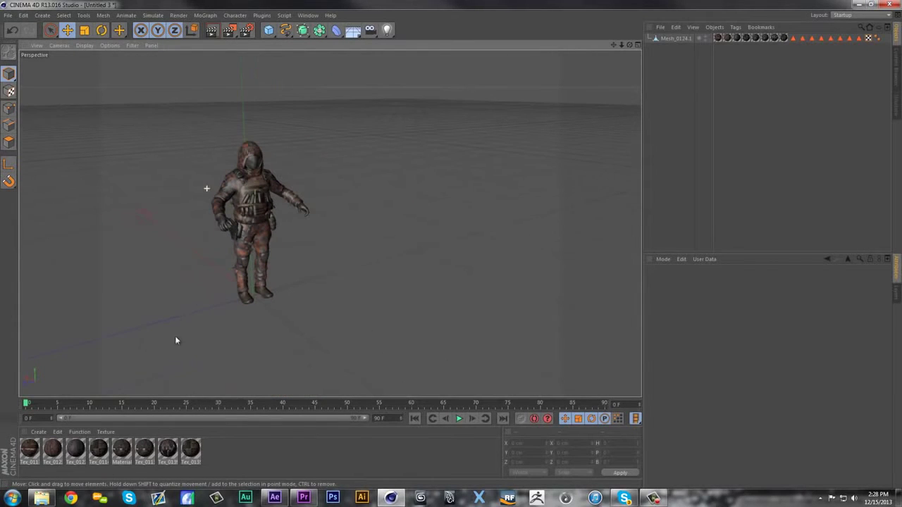
scroll(183, 231, "up", 3)
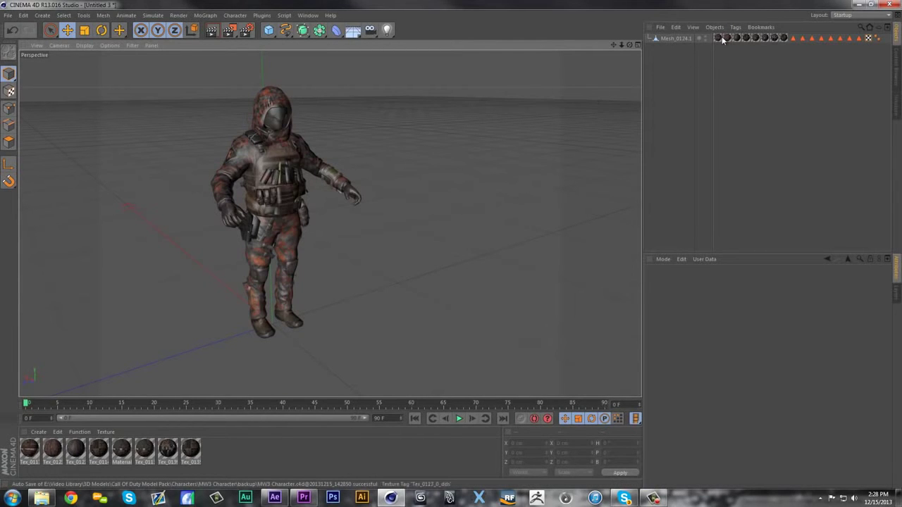
Step: Review the Basic, Color, Normal, Specular, Specular Color and Illumination settings of the mesh's first material
left_click(718, 38)
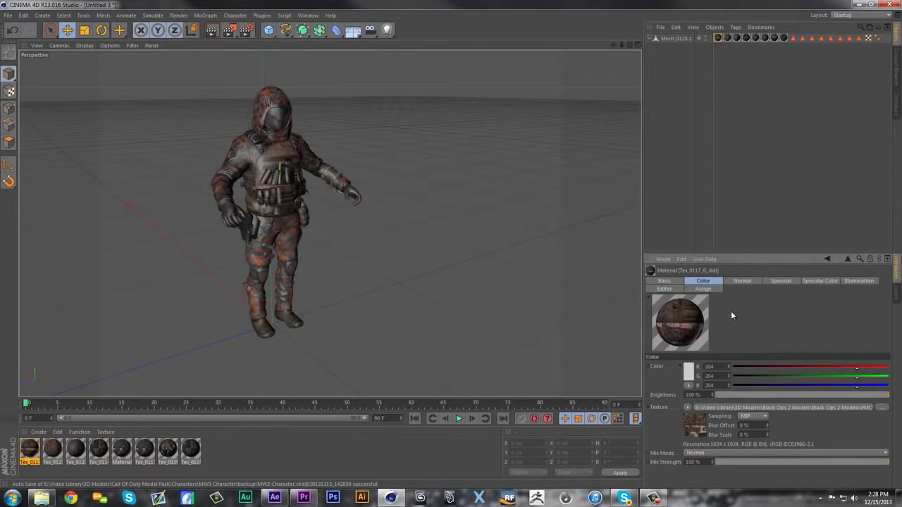
left_click(737, 282)
left_click(713, 281)
left_click(665, 281)
left_click(697, 283)
left_click(739, 281)
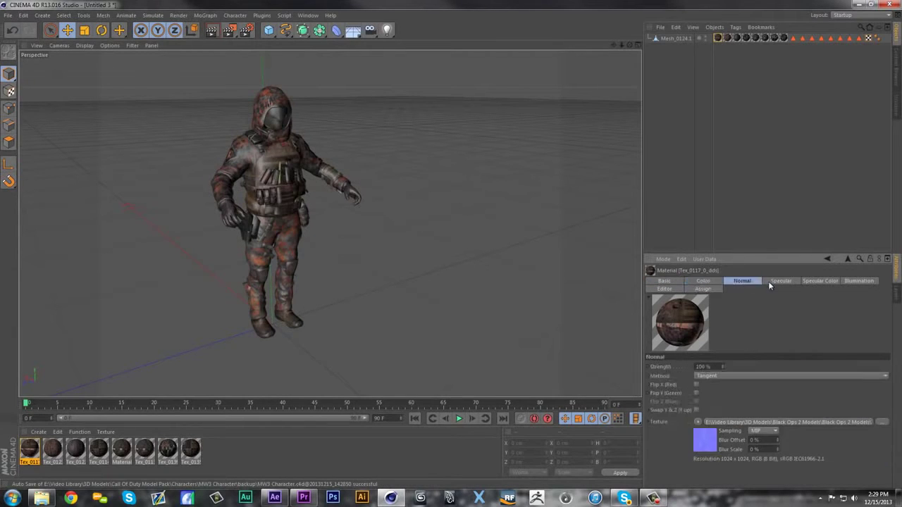
left_click(781, 281)
left_click(819, 281)
left_click(858, 281)
left_click(736, 281)
left_click(722, 281)
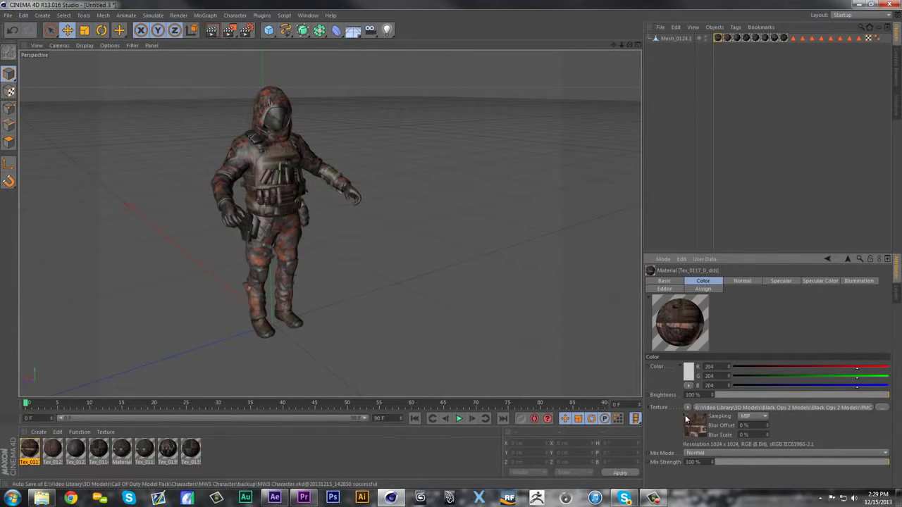
Step: Load the torso_c.BMP image from the PMC 3 Textures folder as the first material's Color texture
left_click(878, 408)
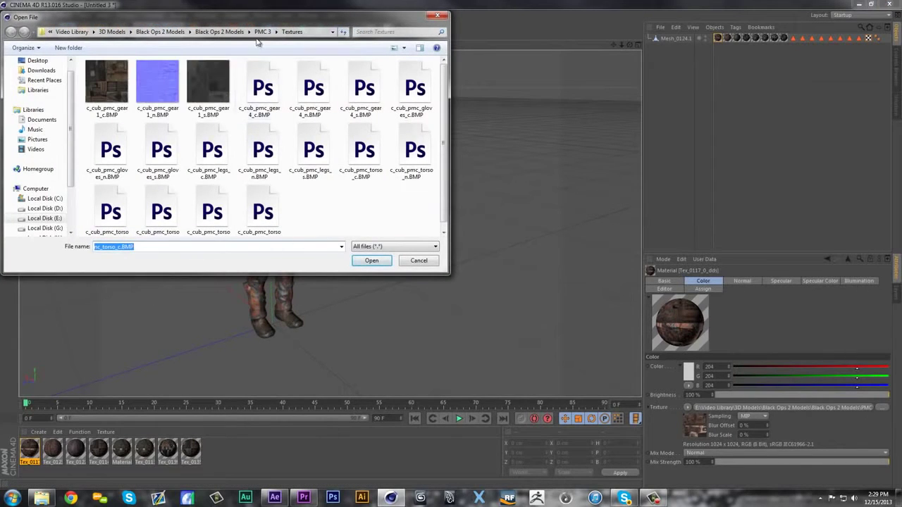
left_click(263, 32)
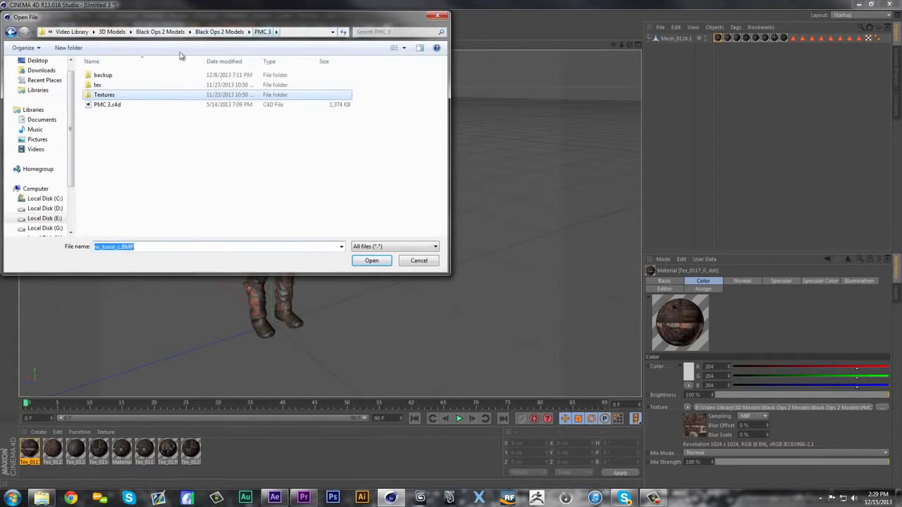
double_click(98, 96)
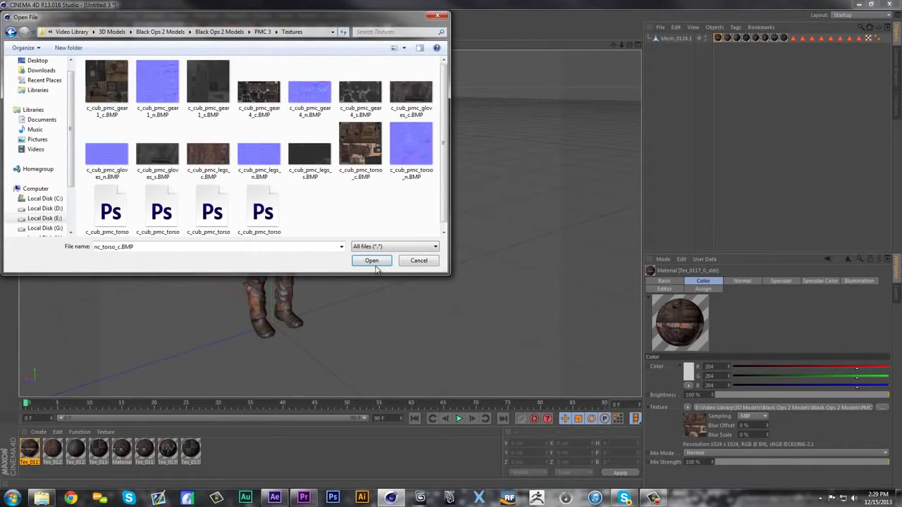
left_click(371, 260)
left_click(461, 280)
Step: Check the first material's Normal, Specular, Specular Color and Assign settings, then clear the selection
left_click(742, 281)
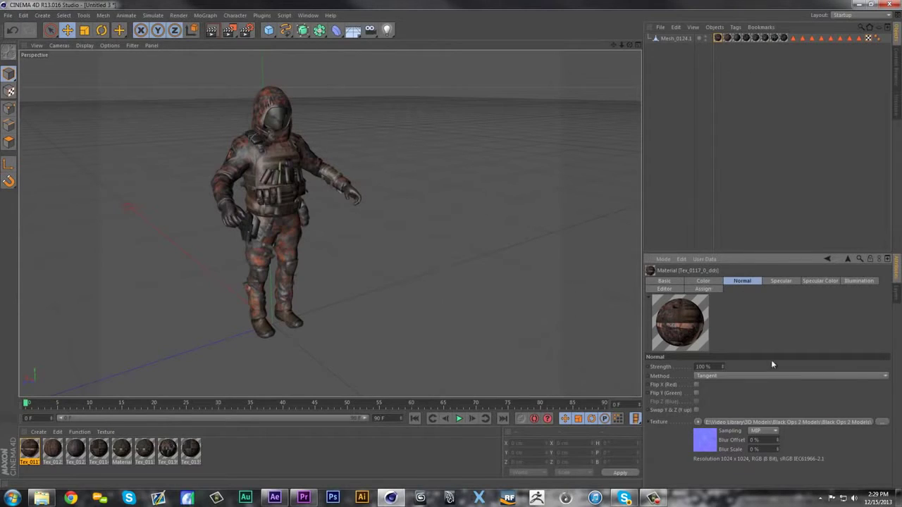
left_click(780, 280)
left_click(810, 283)
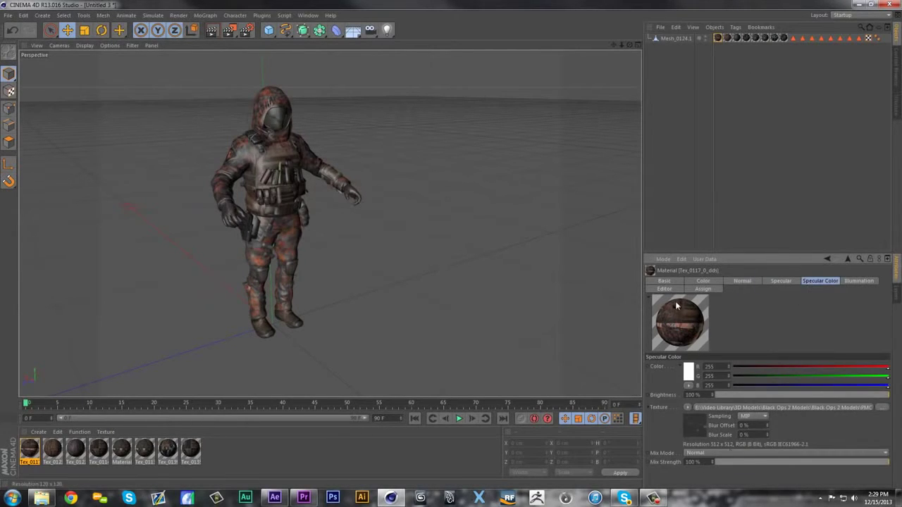
left_click(702, 289)
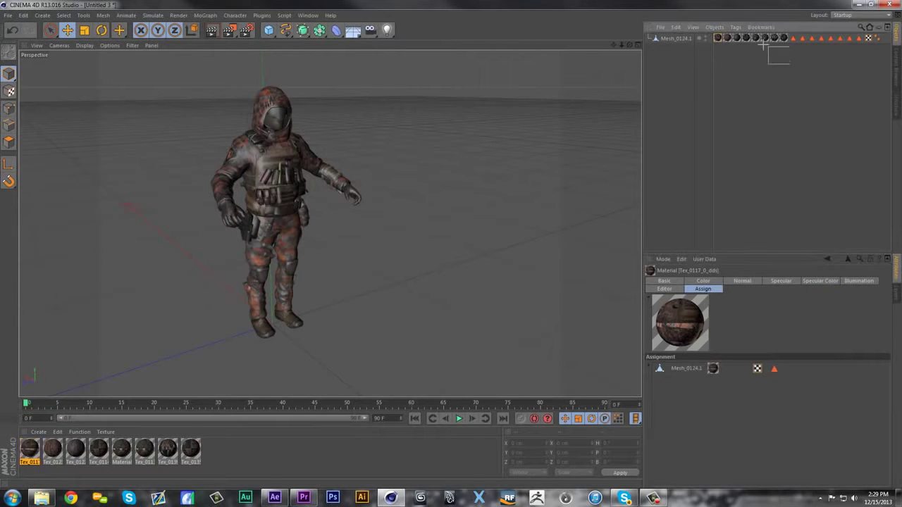
left_click_drag(759, 45, 746, 60)
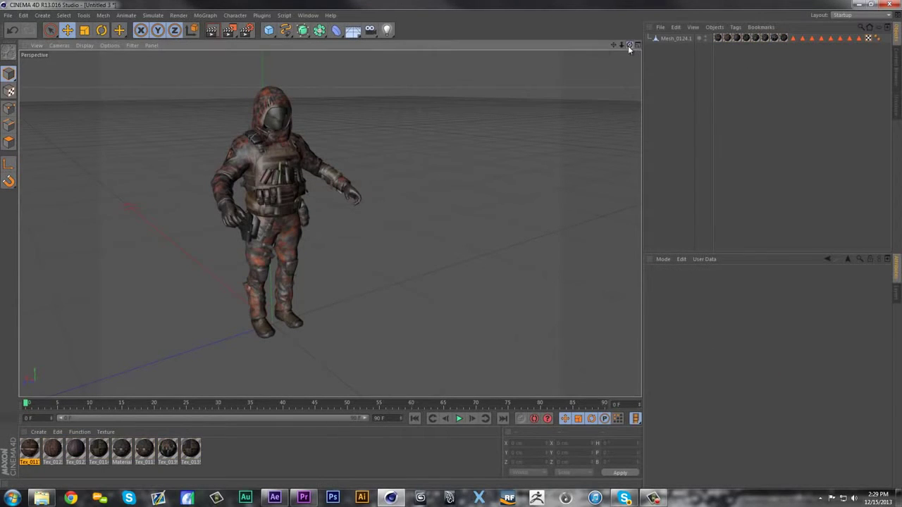
Step: Examine the finished character from the front, framing it from the hood down to the boots
left_click_drag(621, 47, 649, 21)
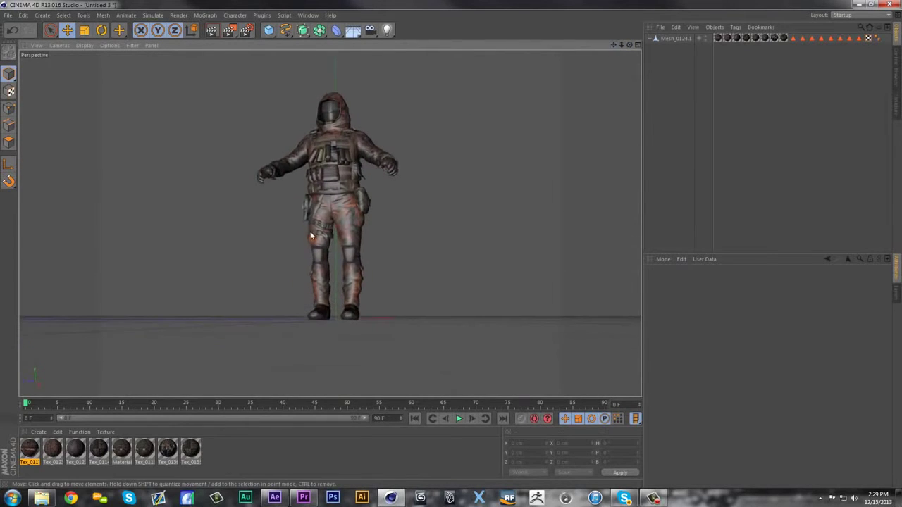
left_click_drag(312, 227, 259, 282, "alt")
right_click_drag(371, 233, 601, 103, "alt")
left_click_drag(629, 45, 606, 91)
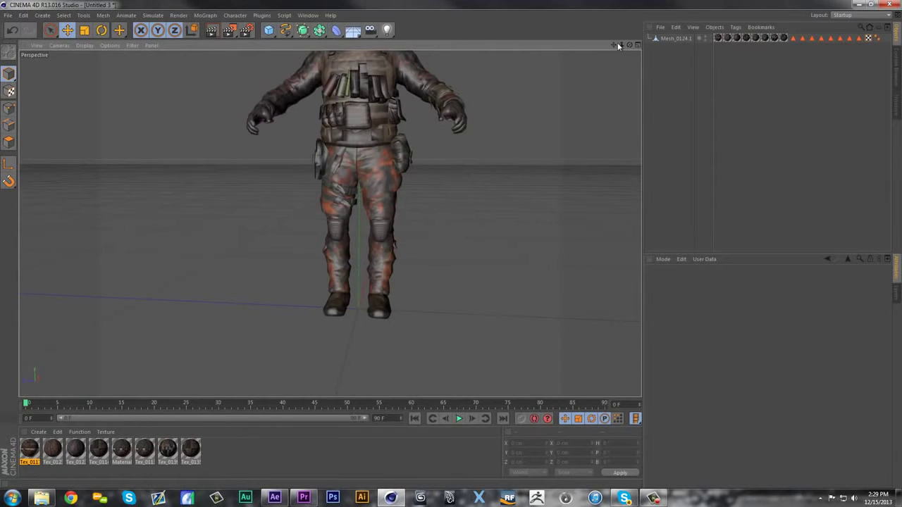
left_click_drag(619, 45, 594, 142)
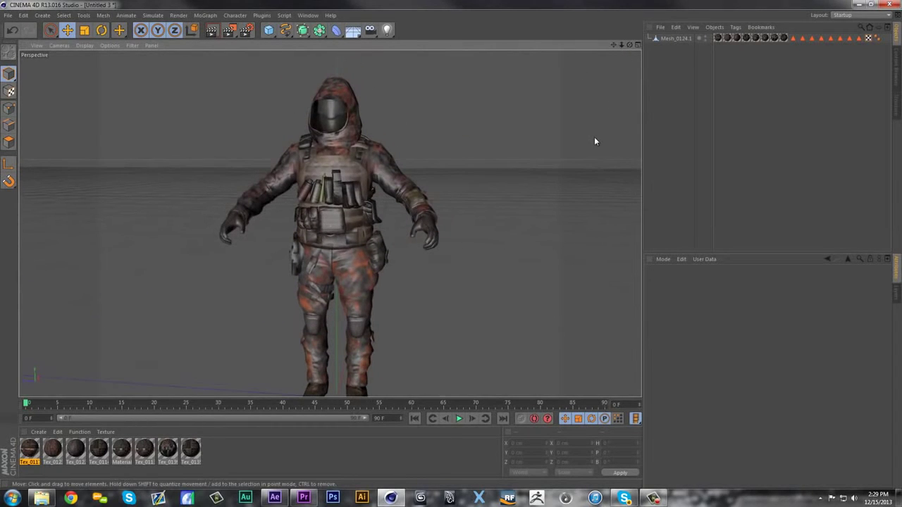
Step: Merge Biped Setup.c4d from the Video Library's 3D Models folder into the character scene
left_click(8, 15)
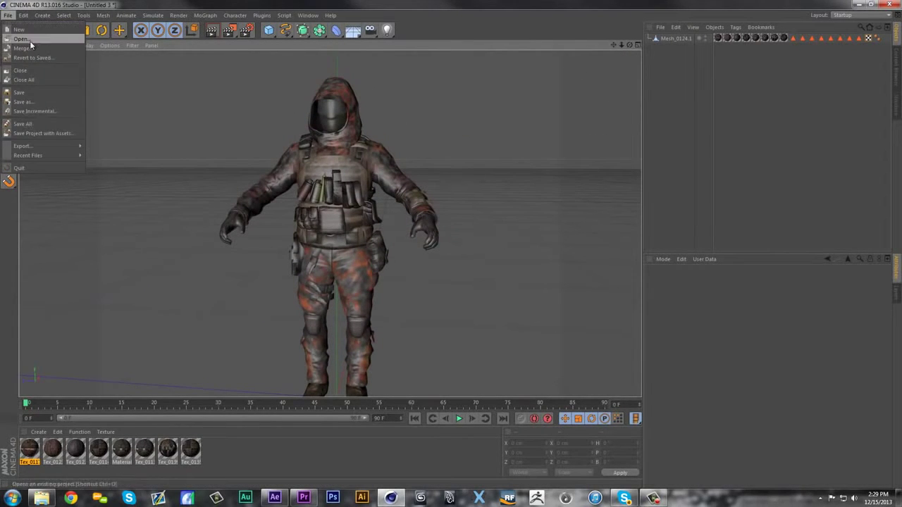
left_click(355, 194)
left_click(2, 12)
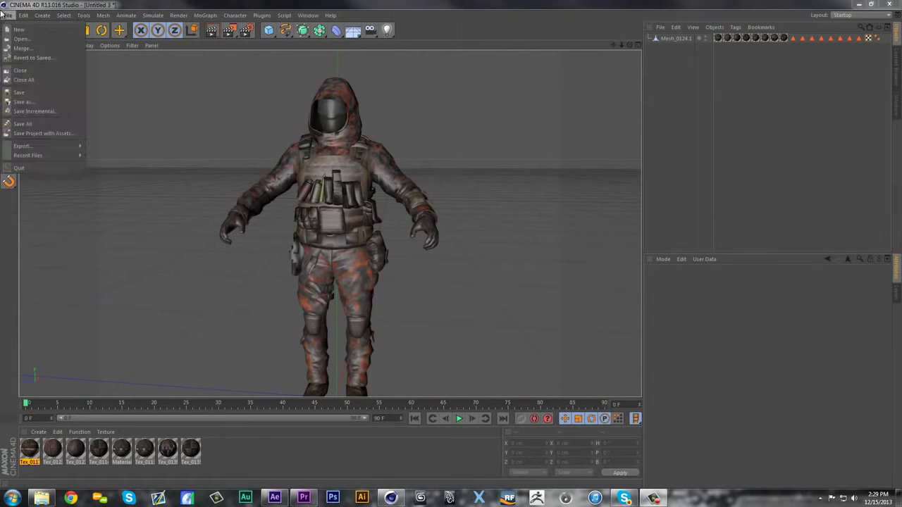
left_click(24, 48)
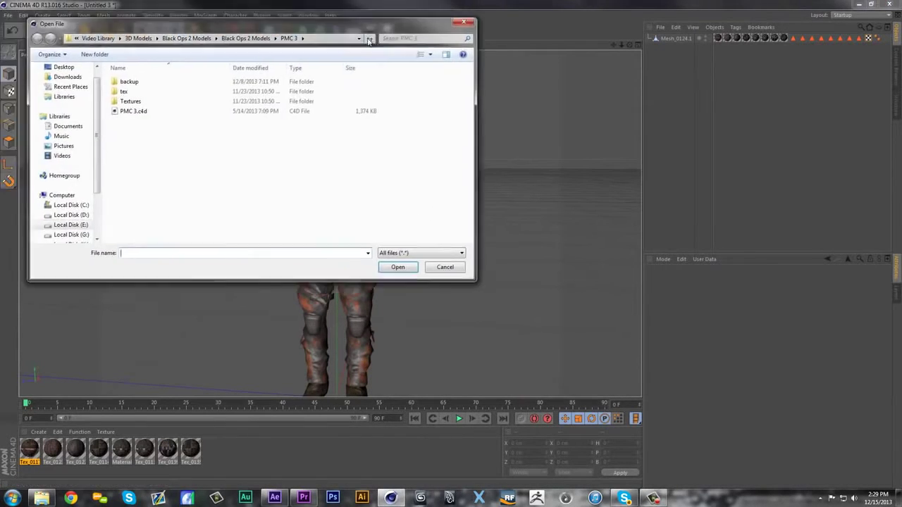
left_click(255, 83)
left_click(248, 83)
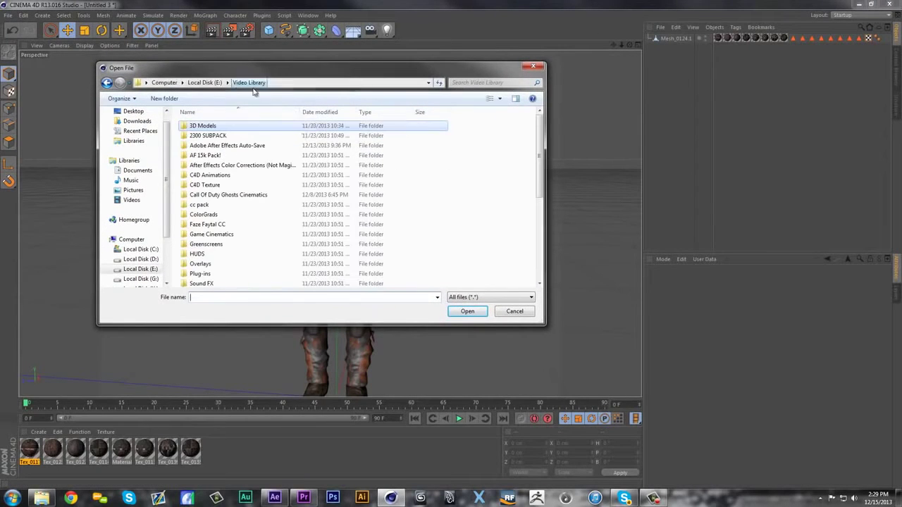
left_click_drag(543, 141, 548, 260)
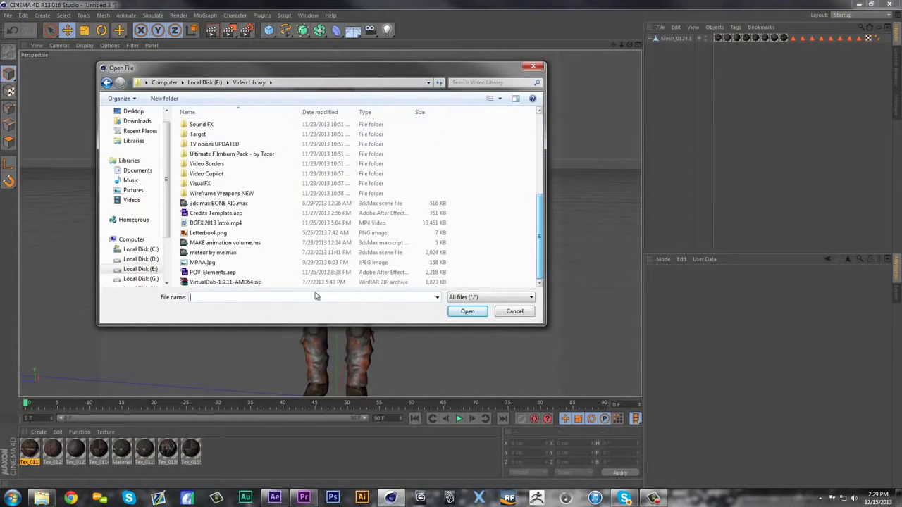
scroll(220, 140, "up", 6)
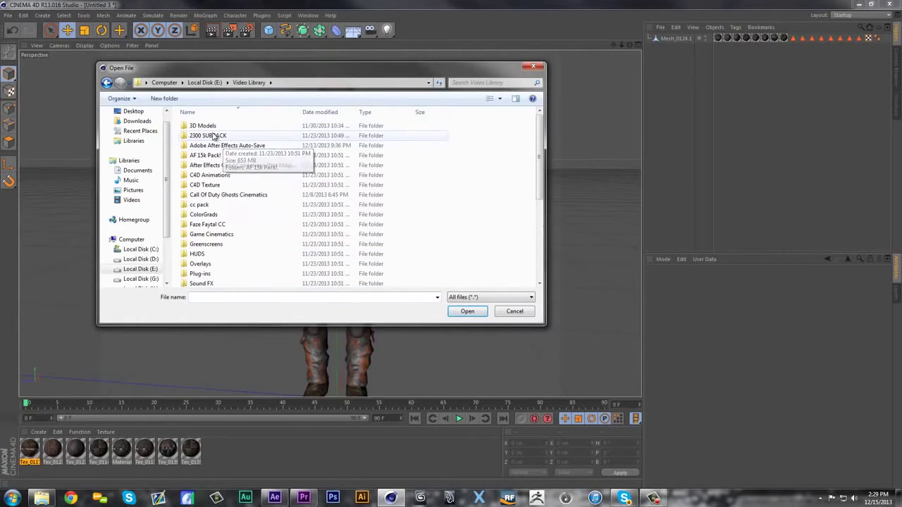
double_click(213, 127)
scroll(220, 196, "down", 3)
left_click(220, 194)
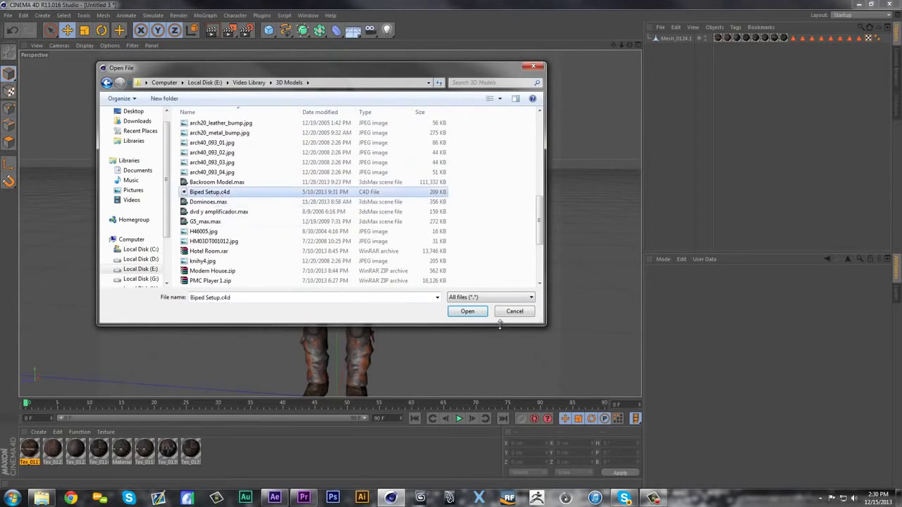
left_click(465, 311)
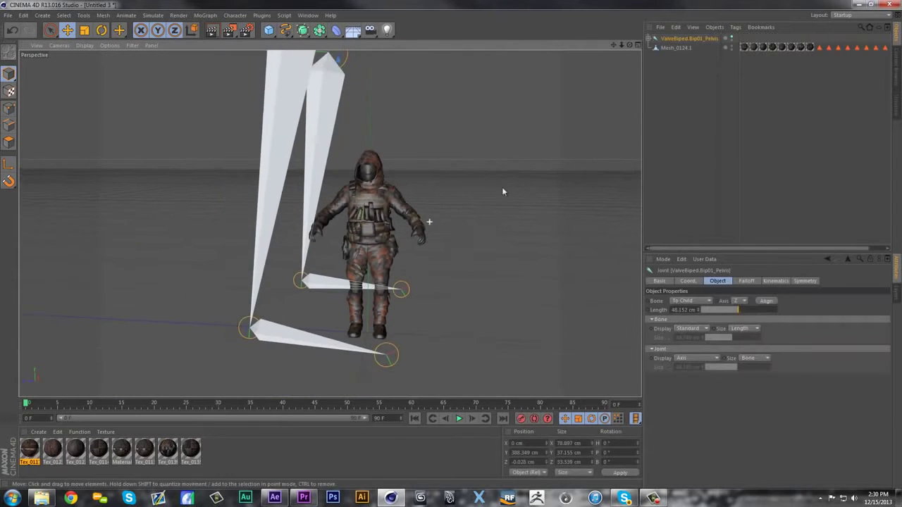
Step: Try turning the merged skeleton about its vertical axis, and reset its heading rotation to 0°
left_click_drag(620, 47, 531, 139)
left_click_drag(630, 48, 623, 93)
left_click_drag(632, 48, 724, 57)
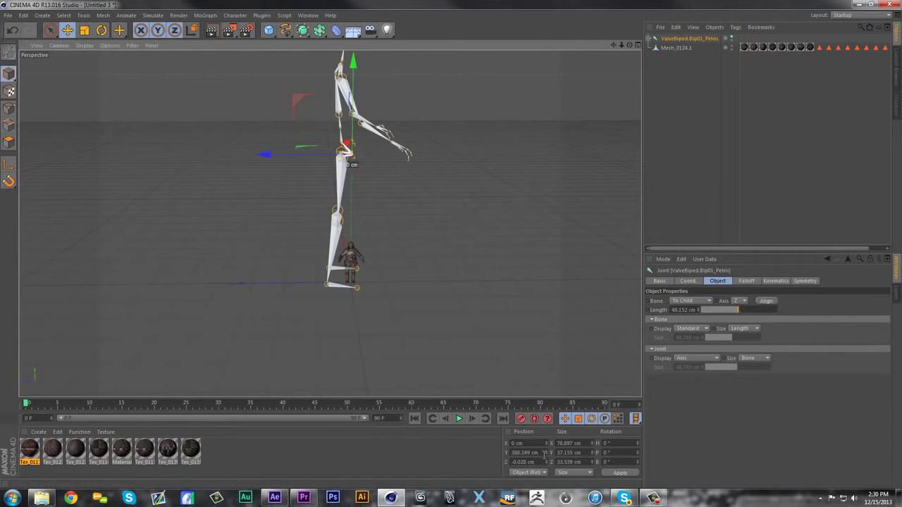
left_click(101, 29)
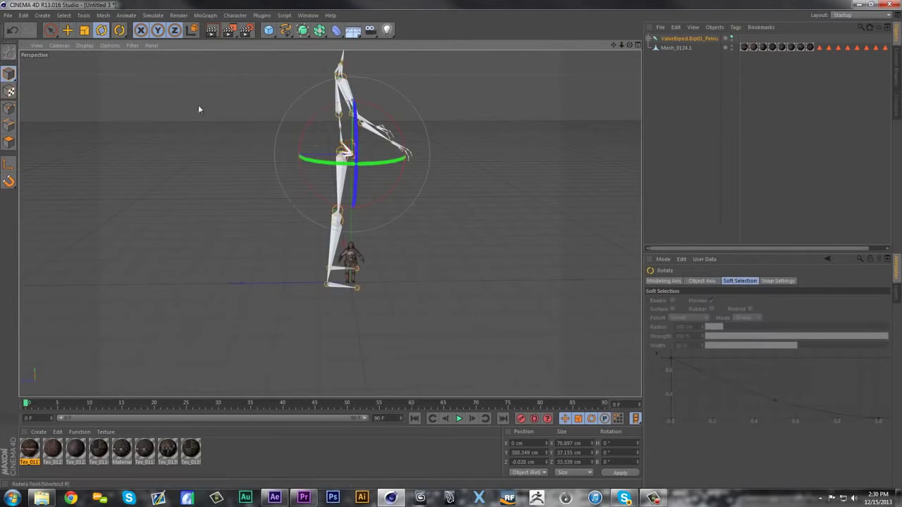
left_click_drag(372, 163, 279, 168)
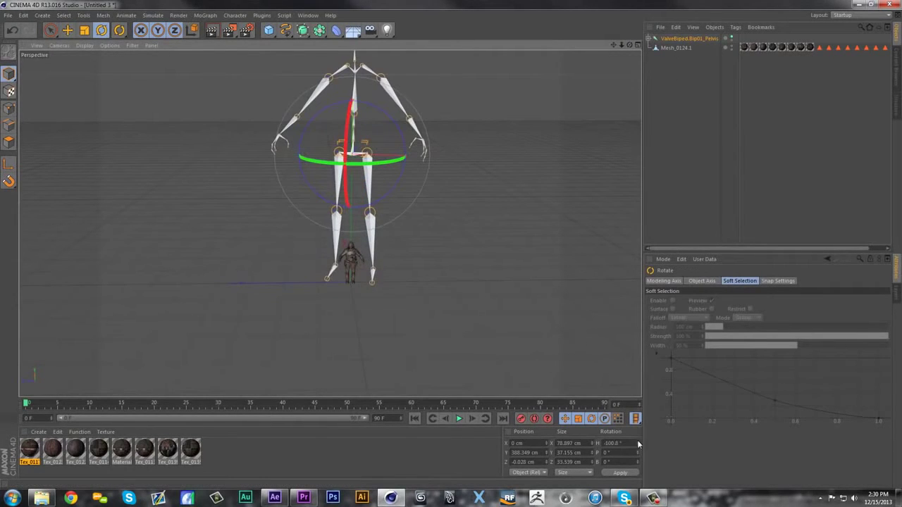
left_click_drag(635, 442, 529, 429)
type("0")
key("Return")
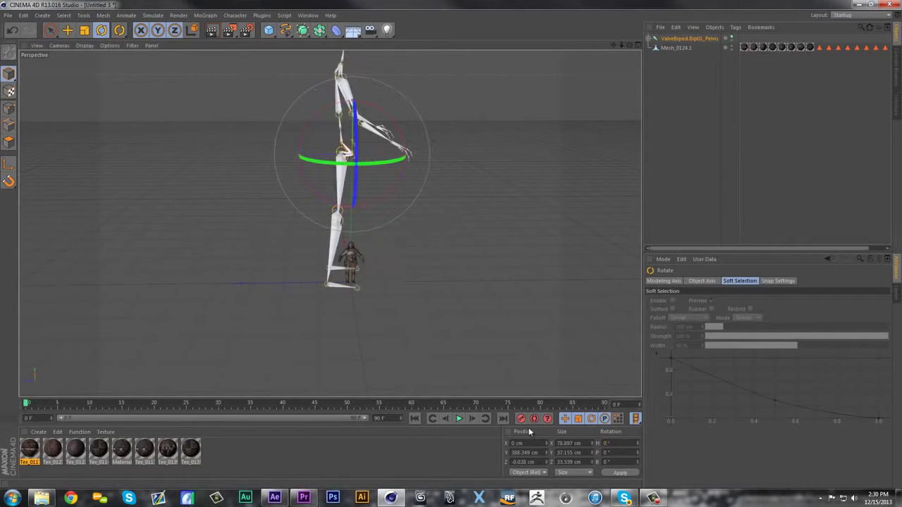
Step: Turn the skeleton about its vertical axis and set its heading rotation to 90°
left_click_drag(392, 164, 289, 155)
double_click(611, 443)
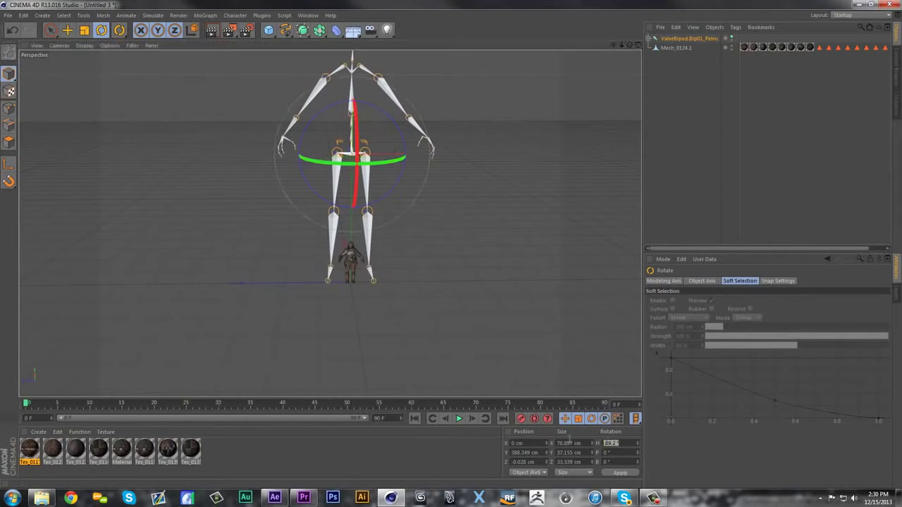
type("90")
key("Return")
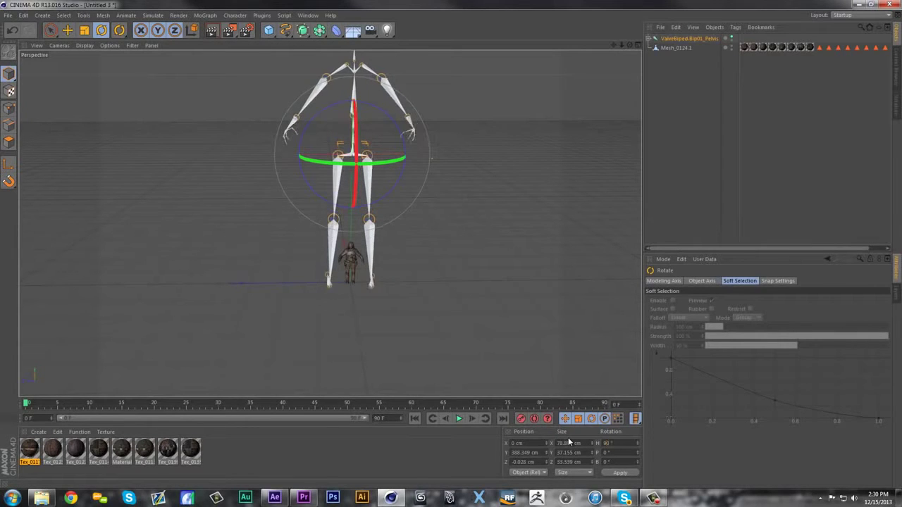
Step: Set the skeleton's heading rotation to -90° and check its facing against the character
left_click_drag(627, 45, 760, 71)
double_click(620, 442)
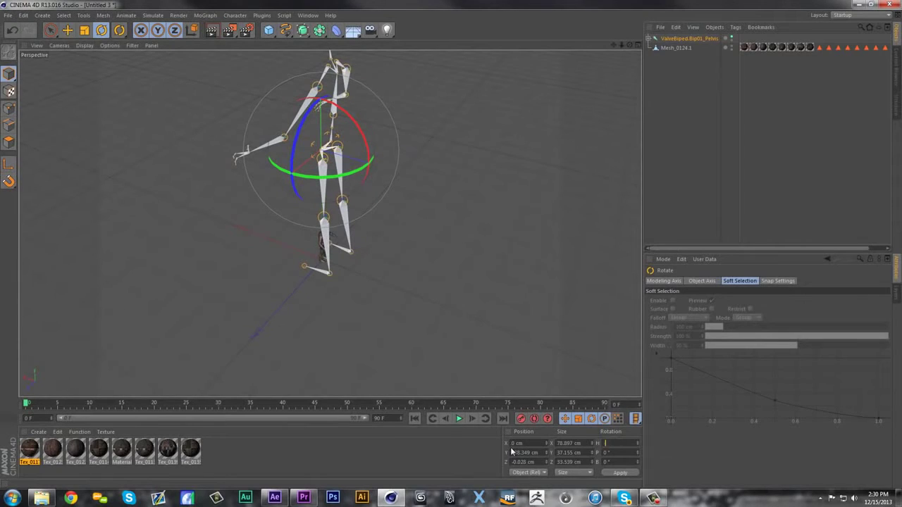
key("Return")
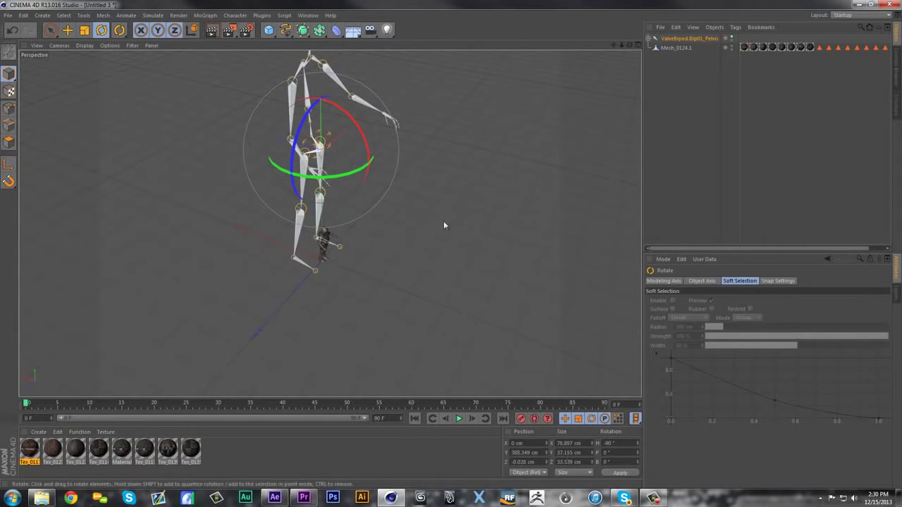
mouse_move(627, 48)
left_mouse_down()
mouse_move(575, 36)
mouse_move(629, 47)
left_mouse_up()
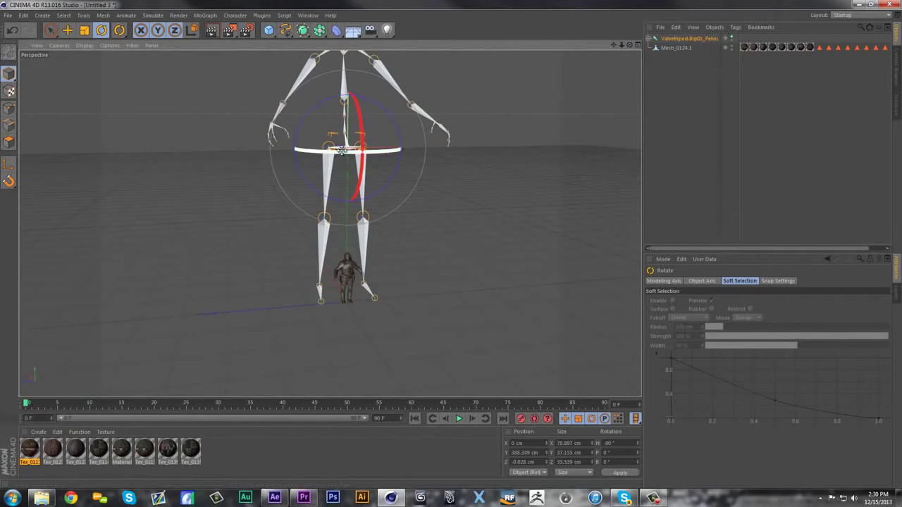
Step: Lower the skeleton vertically to a Y position of about 57 cm, bringing its pelvis to the character's hips
left_click(637, 45)
scroll(218, 306, "down", 3)
middle_click_drag(218, 306, 159, 303, "alt")
scroll(212, 281, "up", 3)
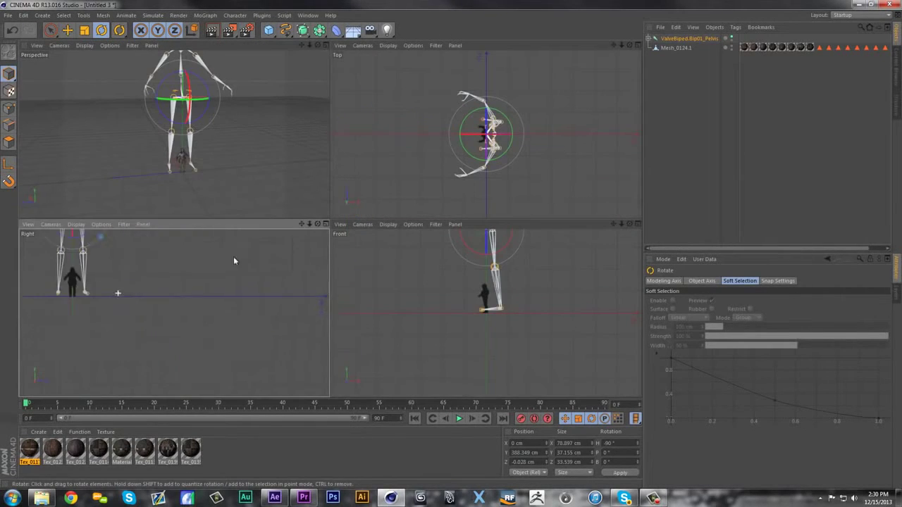
left_click_drag(302, 224, 382, 301)
scroll(136, 352, "up", 3)
left_click(67, 29)
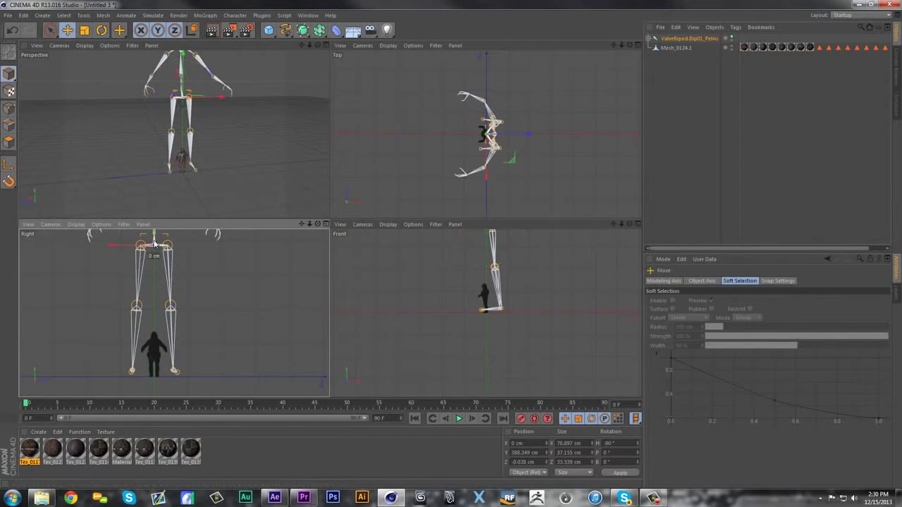
left_click_drag(154, 246, 154, 353)
Step: Raise the skeleton to a Y position of about 64.5 cm, fine-tuning its pelvis joint against the hip wireframe
scroll(121, 379, "up", 3)
middle_click_drag(120, 378, 244, 368, "alt")
scroll(244, 368, "up", 5)
scroll(286, 334, "up", 1)
middle_click_drag(310, 317, 248, 292, "alt")
scroll(181, 302, "up", 3)
scroll(275, 286, "up", 10)
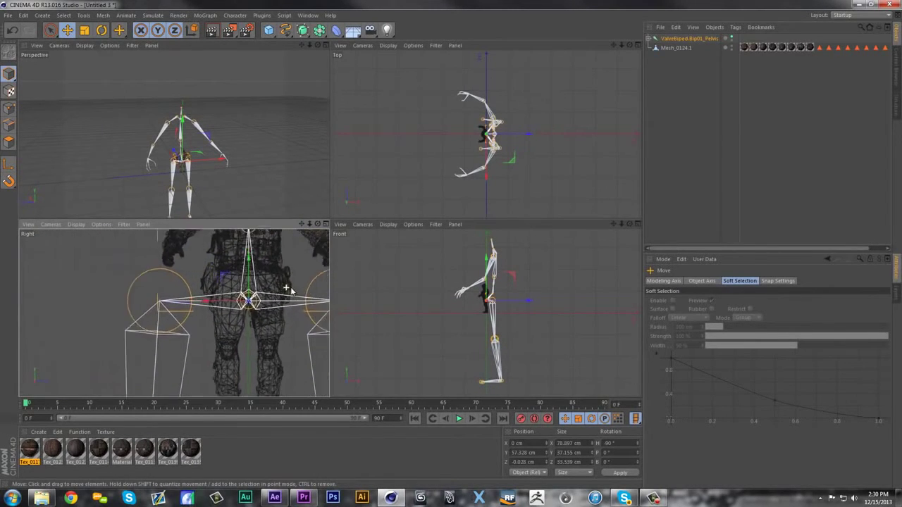
scroll(312, 281, "up", 3)
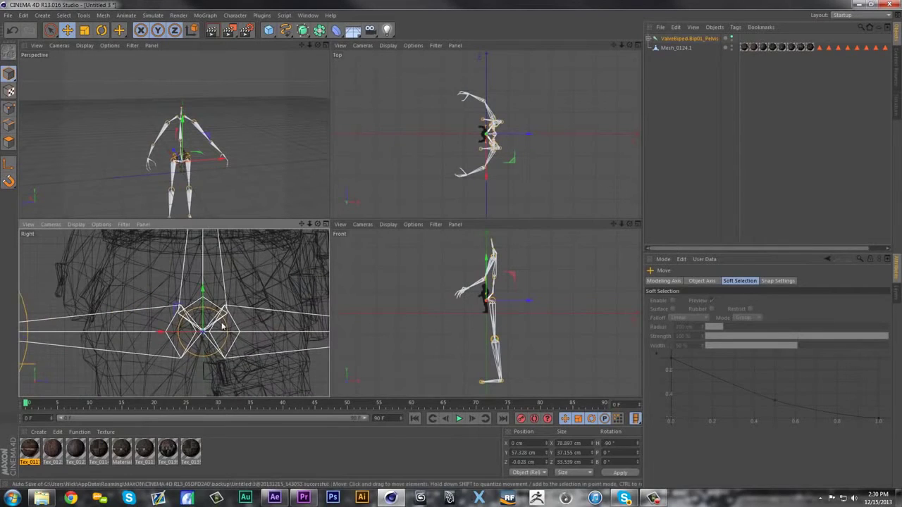
left_click_drag(202, 321, 197, 272)
Step: Scale the skeleton down uniformly to match the character's body, giving an X size of about 14.3 cm
scroll(206, 278, "down", 8)
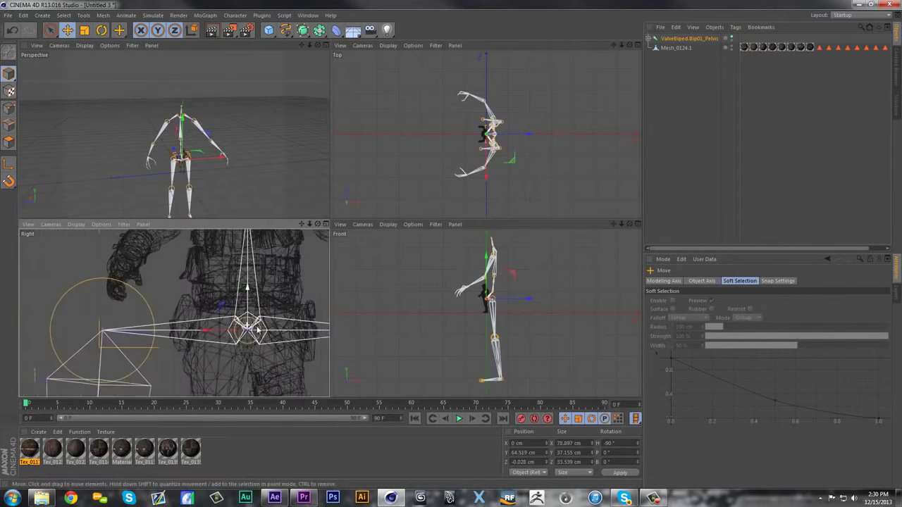
left_click_drag(301, 224, 222, 224)
scroll(223, 312, "down", 10)
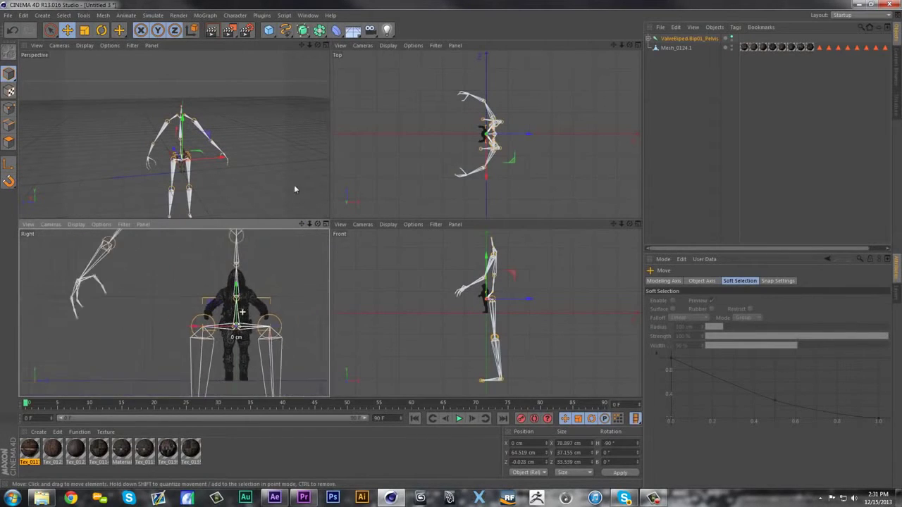
left_click_drag(310, 227, 114, 490)
left_click(325, 46)
scroll(447, 308, "up", 6)
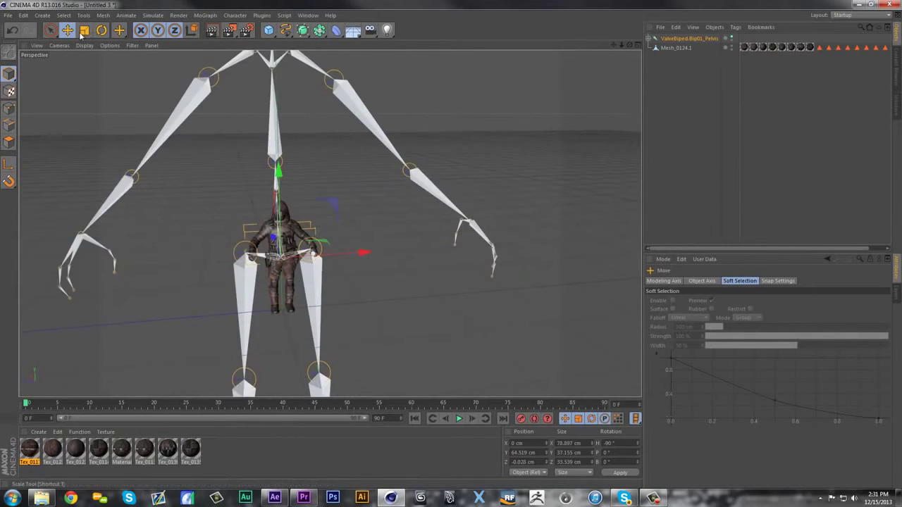
left_click(84, 31)
left_click_drag(373, 177, 235, 393)
scroll(285, 355, "up", 5)
scroll(296, 183, "up", 3)
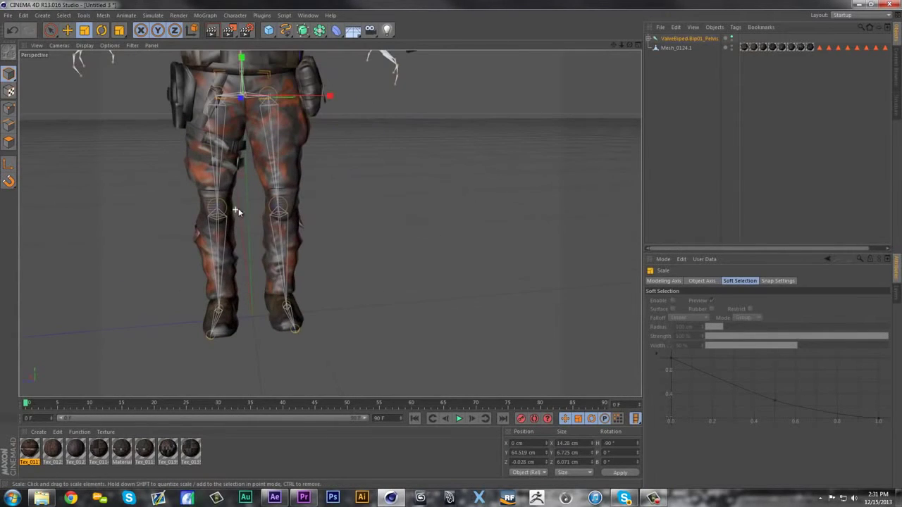
Step: Move the skeleton to about Y 66.3 cm and X -9.2 cm, placing its leg bones inside the character's legs
left_click_drag(629, 46, 451, 49)
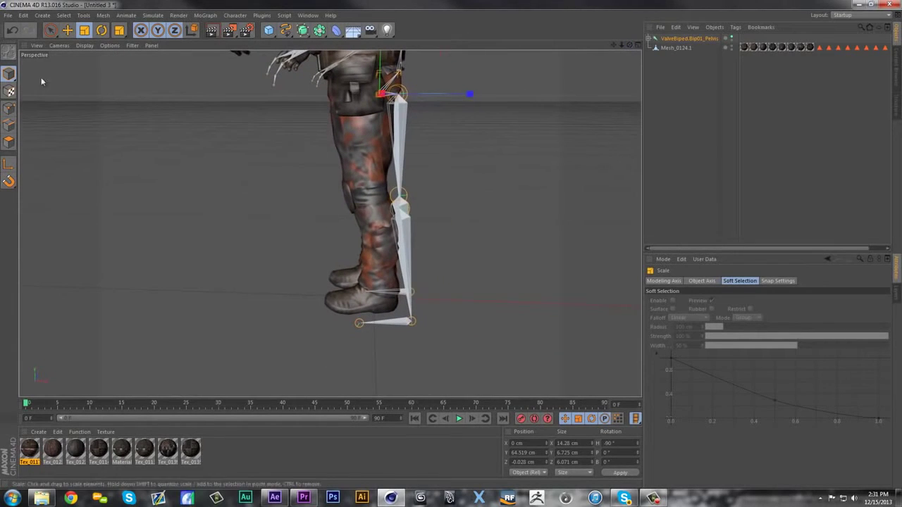
left_click(69, 34)
left_click_drag(381, 64, 381, 57)
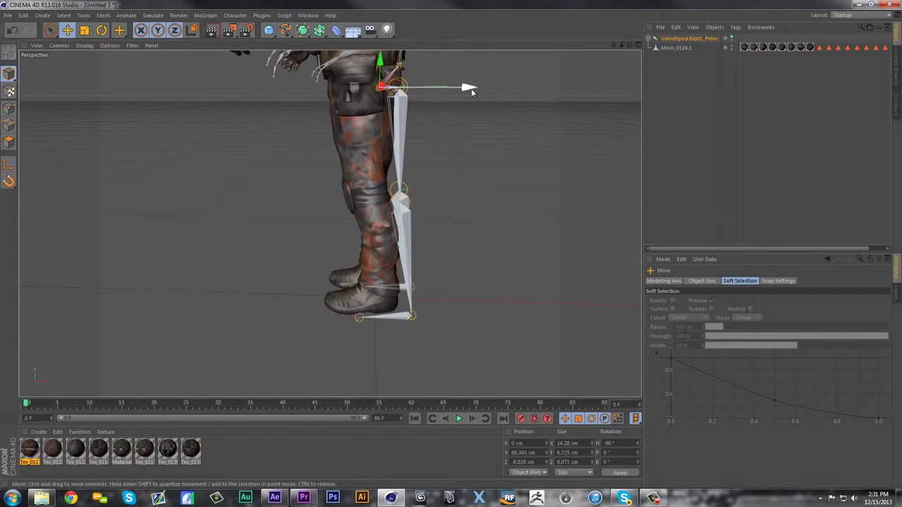
left_click_drag(472, 92, 435, 90)
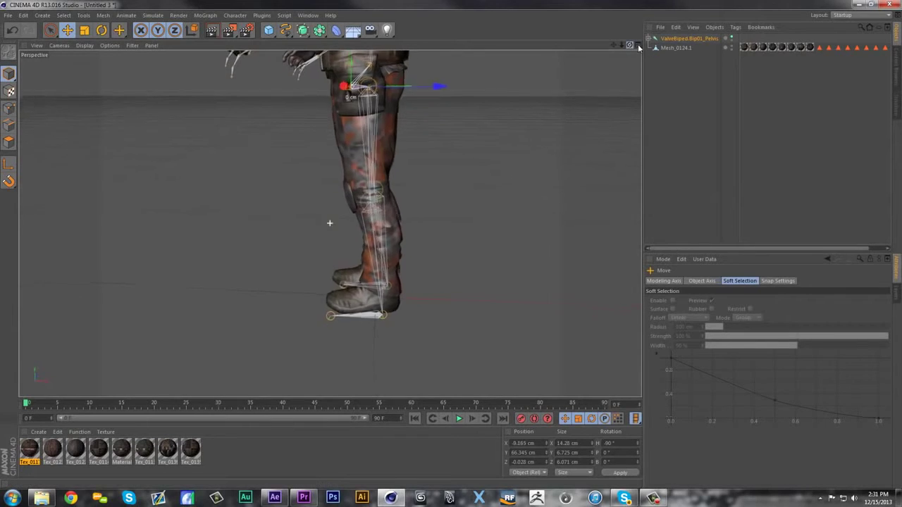
Step: Inspect how the skeleton fits the character's arms and torso from the front and its legs from behind
left_click_drag(653, 47, 803, 49)
left_click_drag(614, 45, 641, 184)
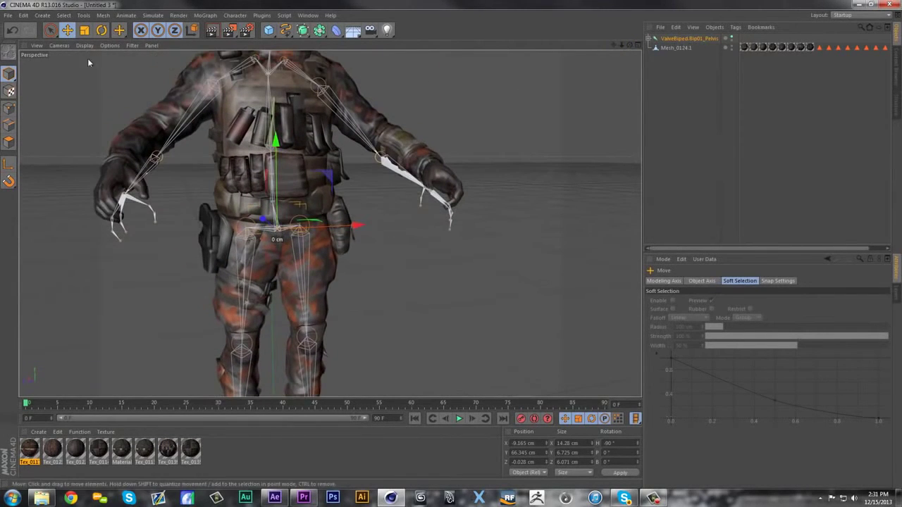
scroll(442, 121, "down", 3)
left_click_drag(625, 48, 514, 7)
scroll(444, 235, "down", 4)
scroll(400, 380, "up", 4)
left_click_drag(400, 388, 648, 102)
left_click_drag(631, 50, 468, 31)
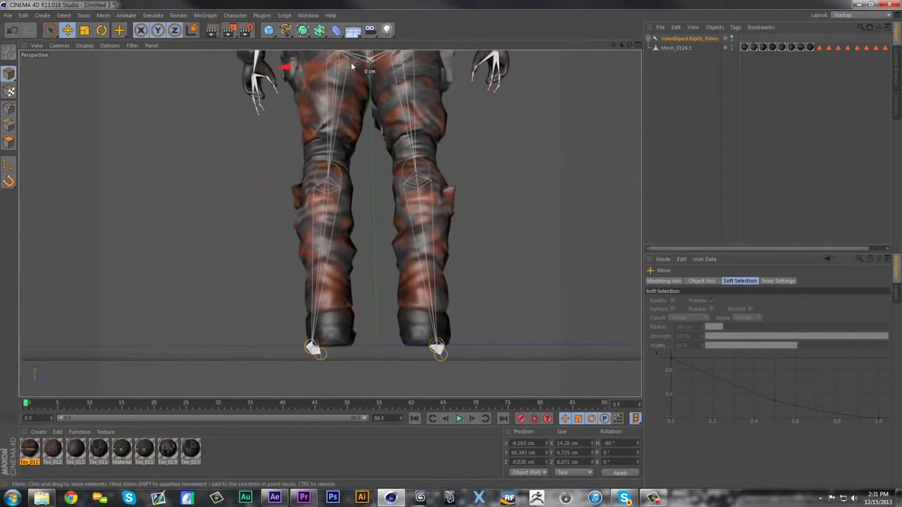
Step: Try to raise the skeleton to line up its foot joints with the boots, undoing each attempt
left_click_drag(363, 56, 371, 52)
key("ctrl+z")
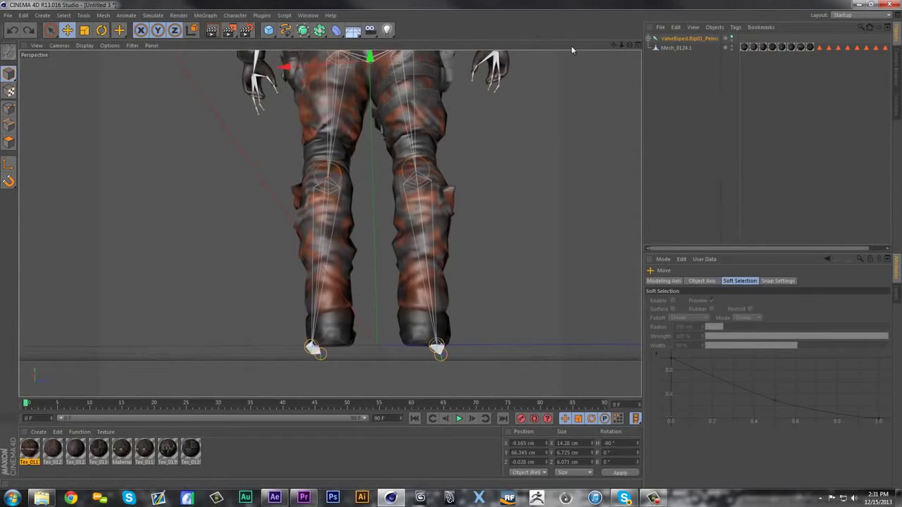
left_click_drag(614, 48, 611, 60)
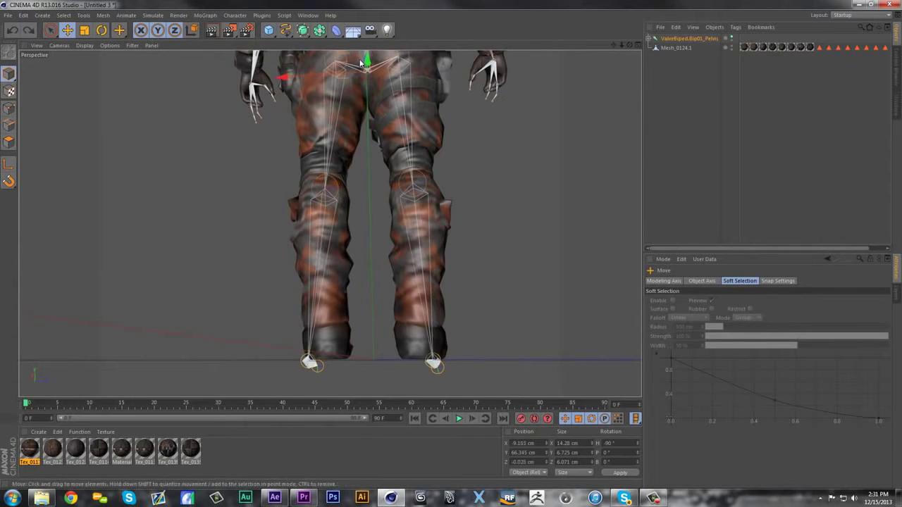
left_click_drag(365, 62, 367, 43)
key("ctrl+z")
Step: Reposition the skeleton to about Y 67.9 cm and X -7 cm to fit its joints inside the legs and boots
left_click_drag(622, 45, 651, 65)
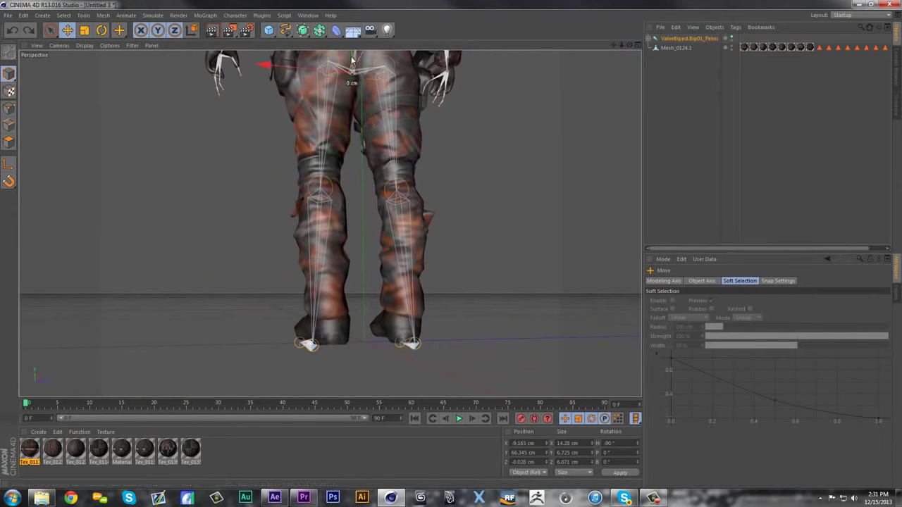
left_click_drag(354, 59, 354, 52)
left_click_drag(629, 45, 536, 85)
left_click(394, 83)
left_click_drag(398, 80, 392, 82)
Step: Examine the skeleton's alignment from the front, from the boots up to the torso and the arm and hand bones
left_click_drag(629, 45, 607, 53)
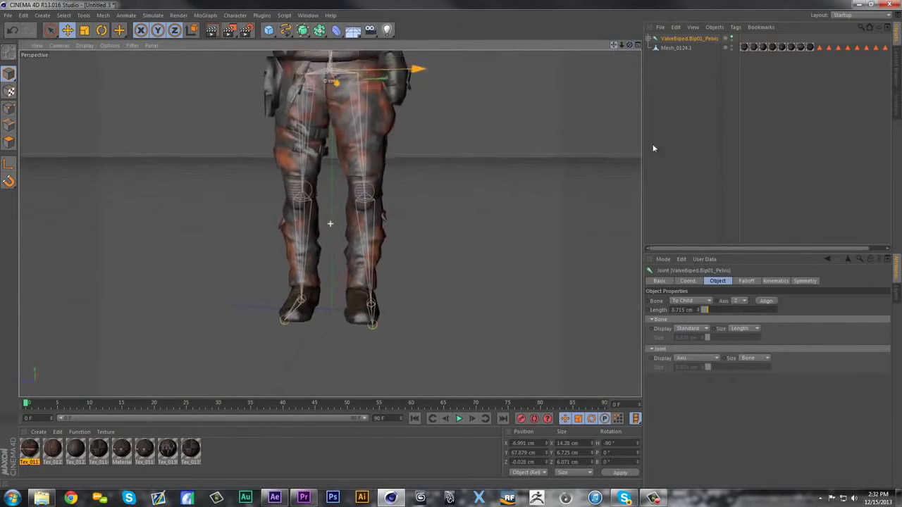
left_click_drag(689, 183, 624, 216)
scroll(591, 181, "up", 2)
left_click_drag(638, 45, 677, 22)
scroll(604, 206, "up", 3)
left_click_drag(572, 208, 442, 214)
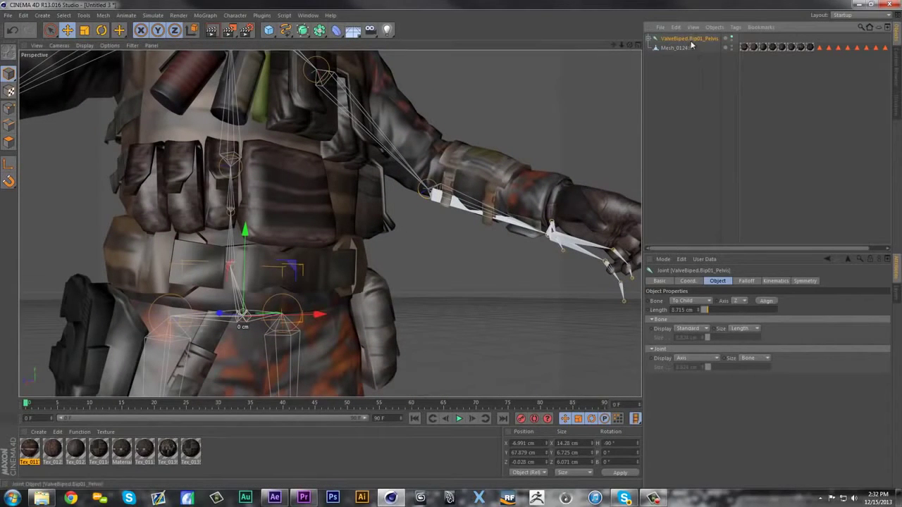
Step: Unfold the skeleton's hierarchy through the spine and left clavicle, and select the left forearm joint
left_click(648, 39)
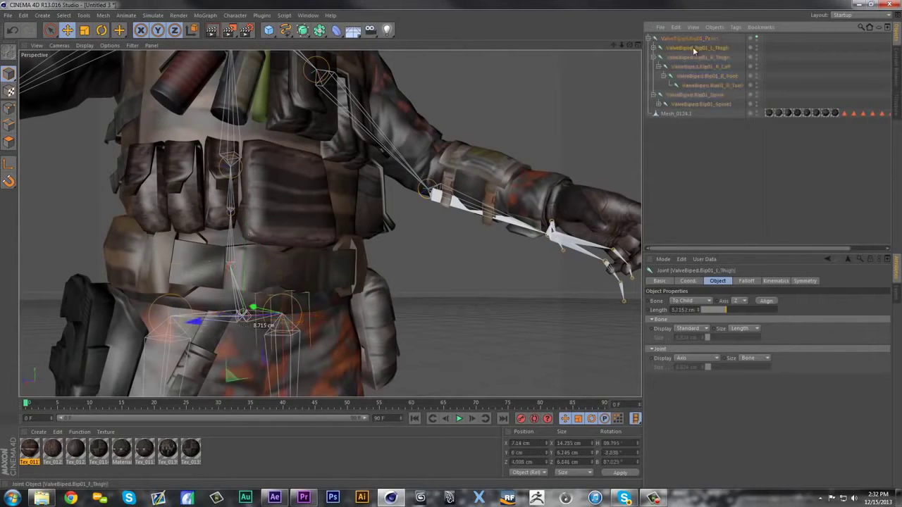
left_click(717, 102)
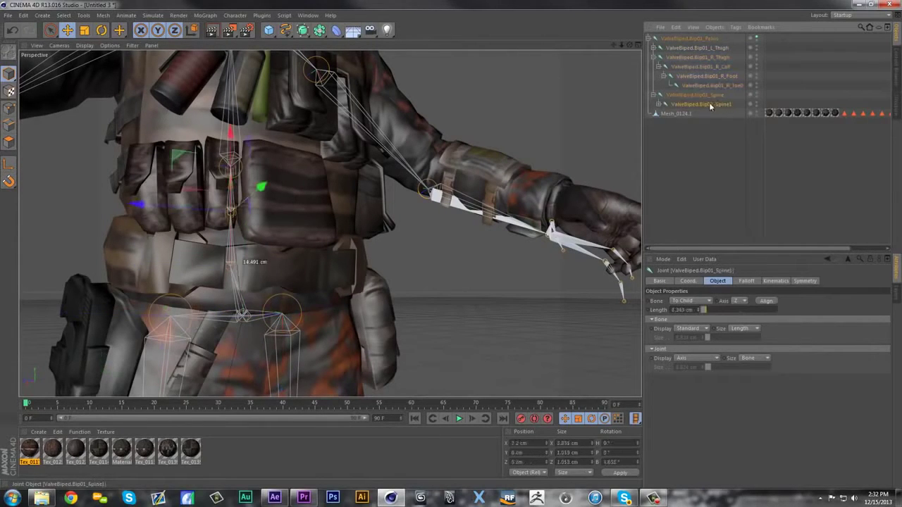
left_click(658, 107)
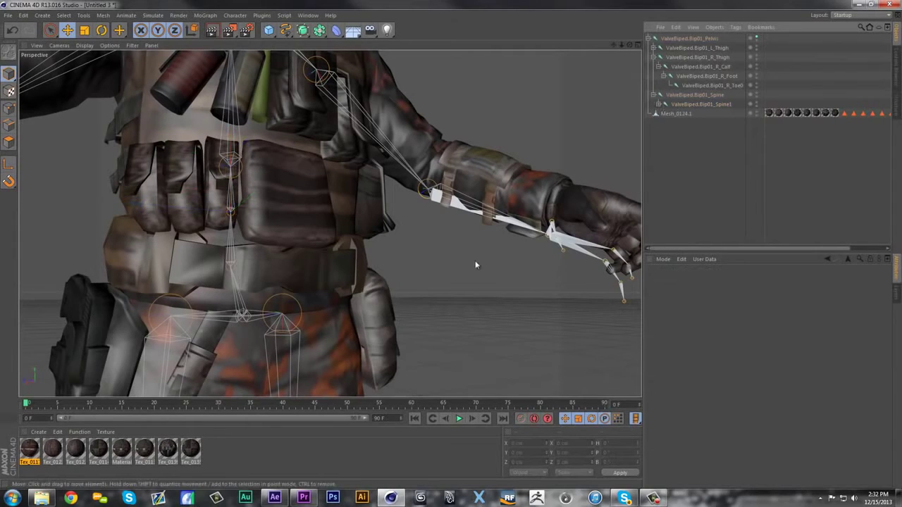
left_click(434, 200)
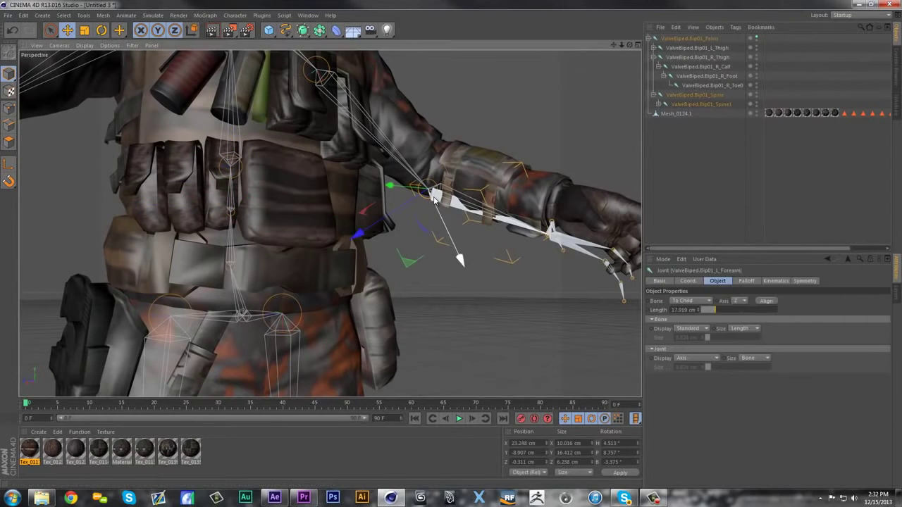
left_click(660, 106)
left_click(659, 104)
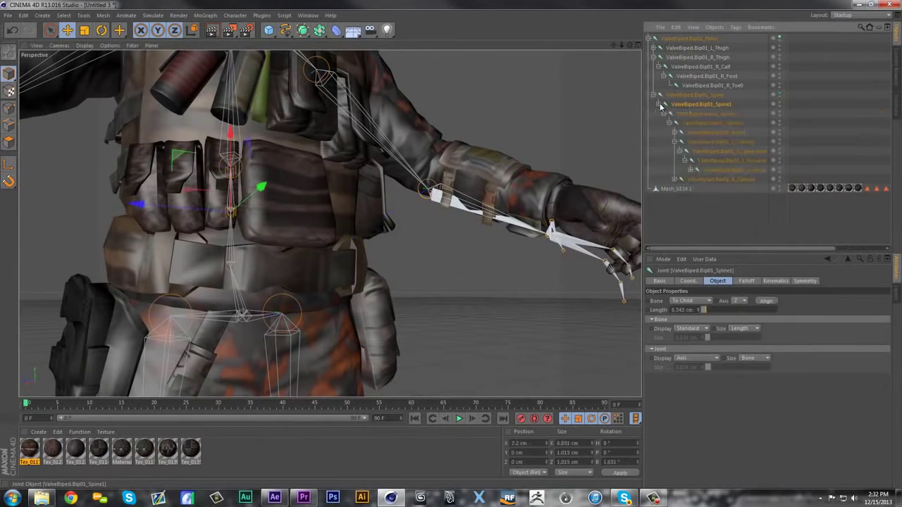
left_click(719, 161)
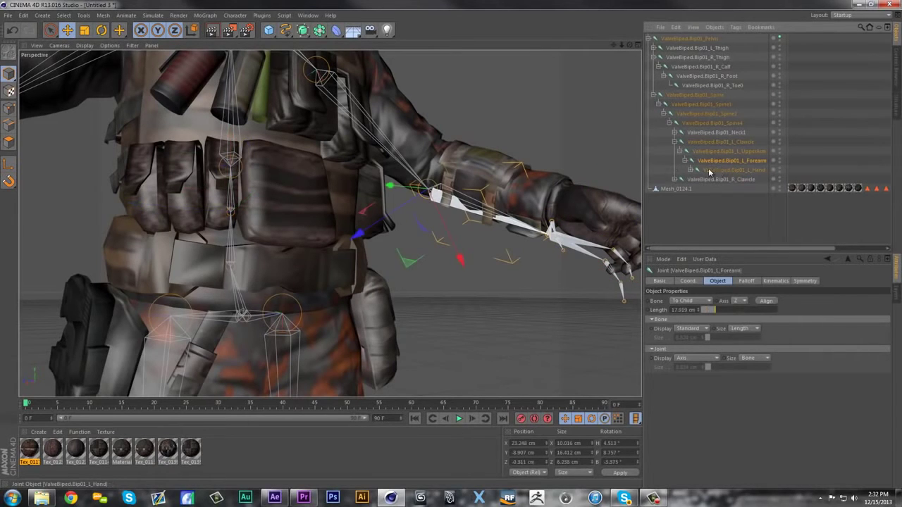
Step: Rotate the left upper arm joint to about H 251.4°, P -115.9°, B 251.4° so the arm bones follow the sleeve
left_click(101, 30)
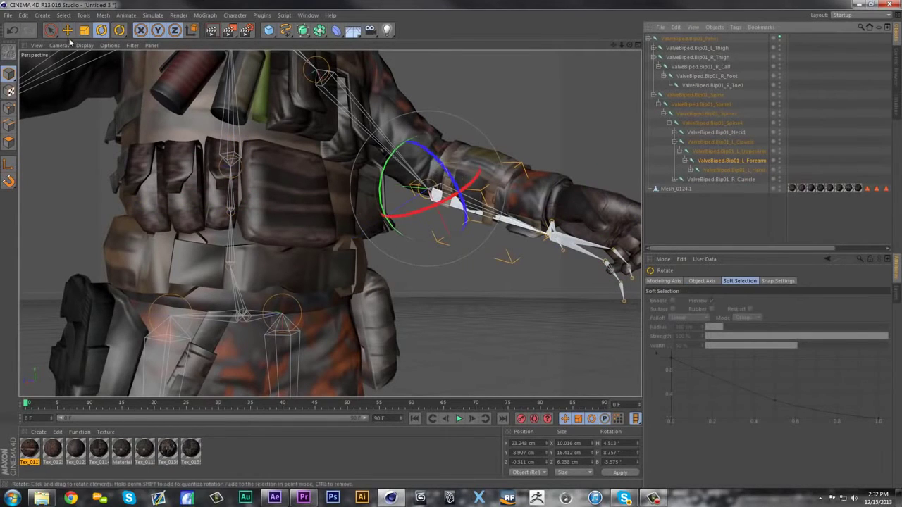
left_click_drag(399, 205, 650, 116)
scroll(543, 150, "down", 3)
left_click_drag(612, 46, 587, 69)
left_click_drag(622, 45, 748, 93)
scroll(373, 124, "up", 3)
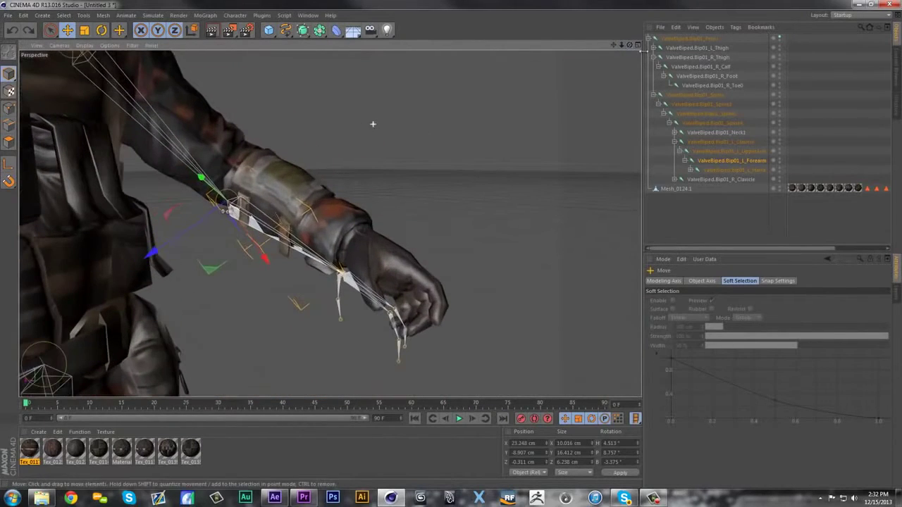
left_click_drag(613, 46, 655, 125)
left_click(737, 153)
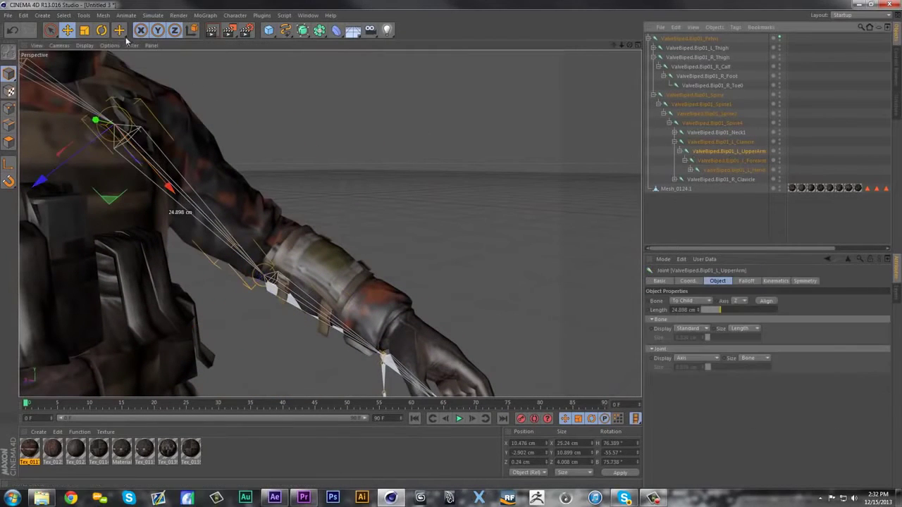
left_click(102, 29)
mouse_move(169, 113)
left_mouse_down()
mouse_move(137, 84)
mouse_move(176, 129)
left_mouse_up()
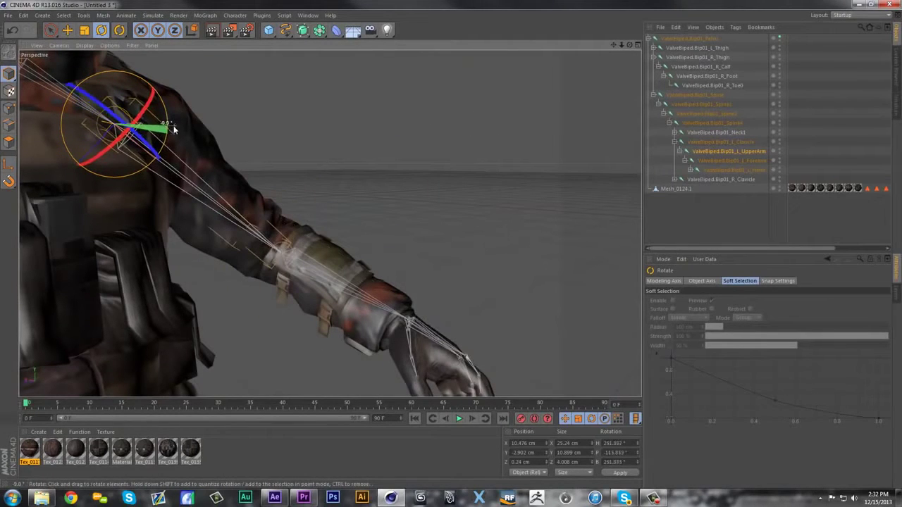
Step: Rotate the left forearm joint to about H 1.5°, P 12.3°, B 2.3° to fit the character's forearm
left_click_drag(627, 45, 312, 63)
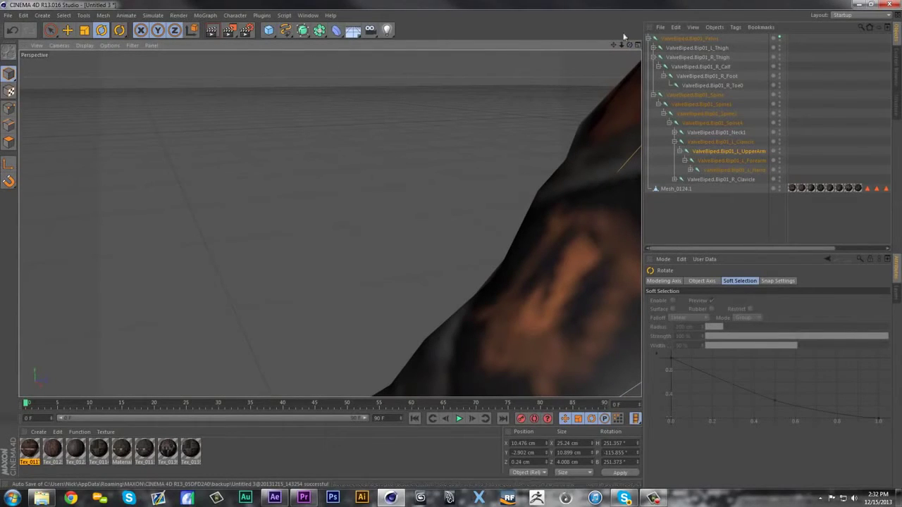
left_click_drag(628, 48, 401, 14)
scroll(308, 324, "up", 1)
left_click_drag(286, 357, 572, 129)
left_click_drag(624, 47, 263, 371)
left_click(732, 160)
left_click_drag(297, 237, 286, 229)
Step: Check the left arm's fit from the front and behind, and unfold the right clavicle's joint hierarchy
left_click_drag(629, 44, 639, 119)
left_click_drag(617, 45, 581, 96)
left_click_drag(630, 45, 720, 40)
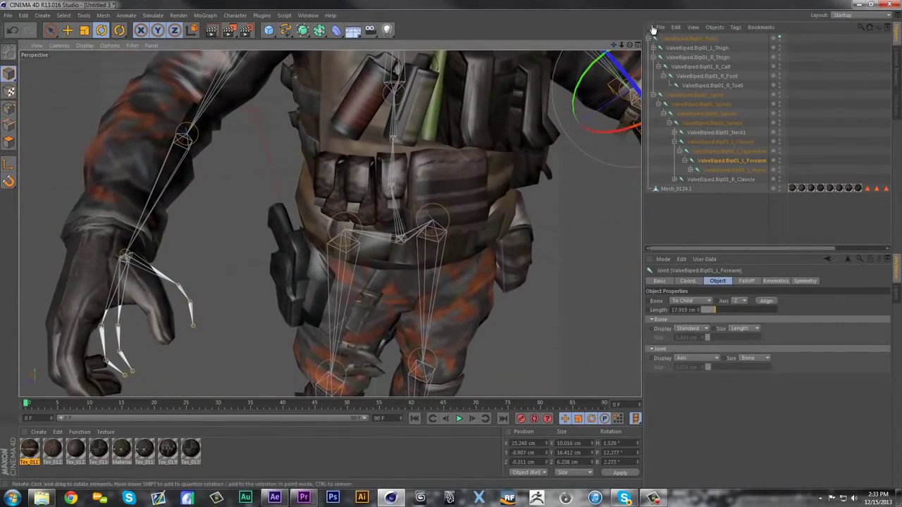
left_click_drag(621, 45, 887, 2)
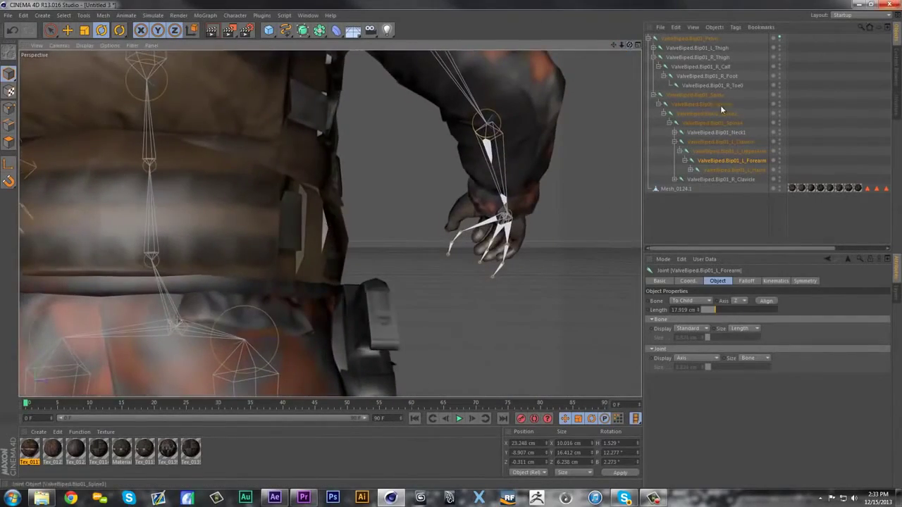
left_click_drag(629, 45, 401, 88)
left_click_drag(629, 47, 801, 106)
left_click(727, 151)
left_click(722, 169)
left_click(724, 180)
left_click(674, 180)
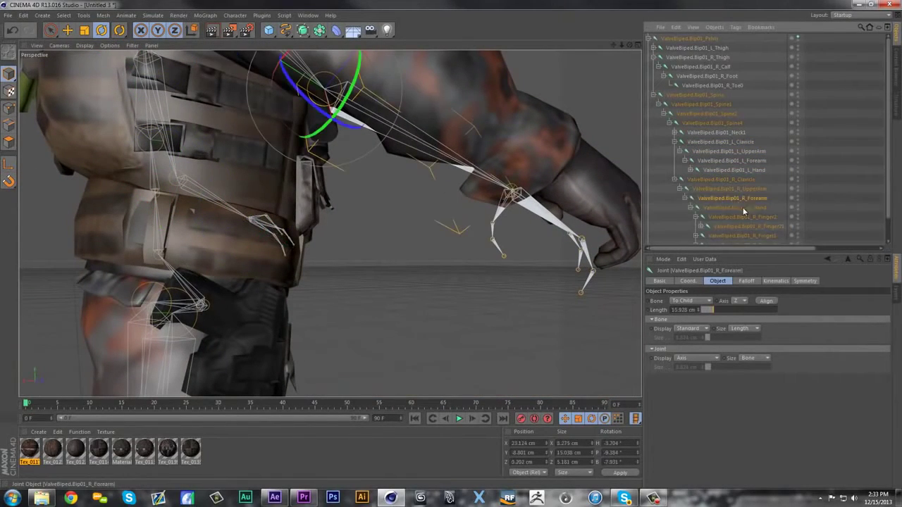
Step: Rotate the right upper arm joint to bring its bone inside the character's right sleeve
left_click_drag(614, 44, 413, 76)
left_click(736, 190)
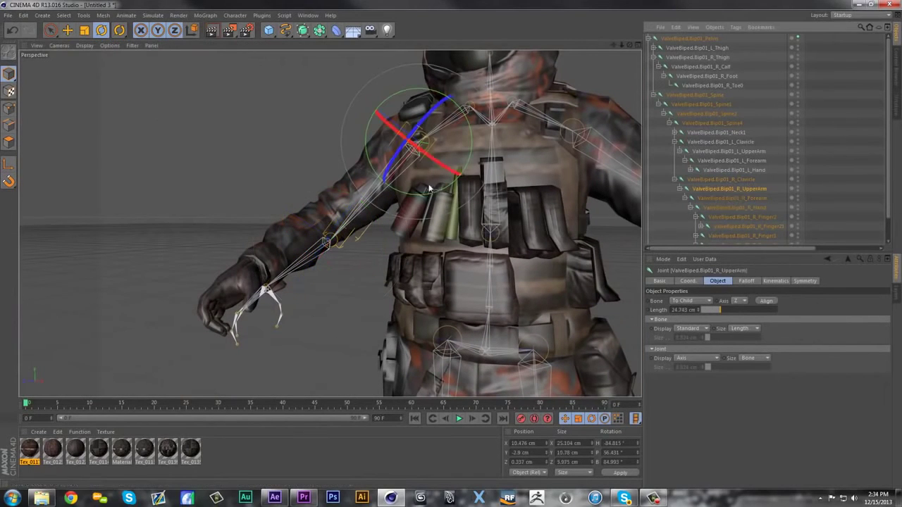
left_click_drag(368, 159, 361, 151)
Step: Rotate the right forearm joint to about H -14.4°, P -13.9°, B -4° so the hand bones sit inside the glove
left_click(732, 198)
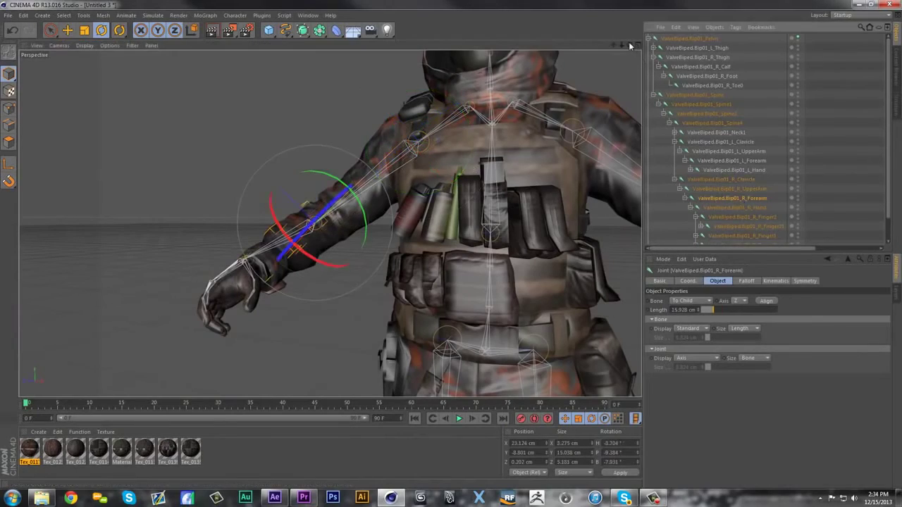
left_click_drag(629, 45, 862, 51)
left_click_drag(285, 163, 290, 181)
left_click_drag(632, 48, 436, 185)
left_click_drag(249, 241, 246, 263)
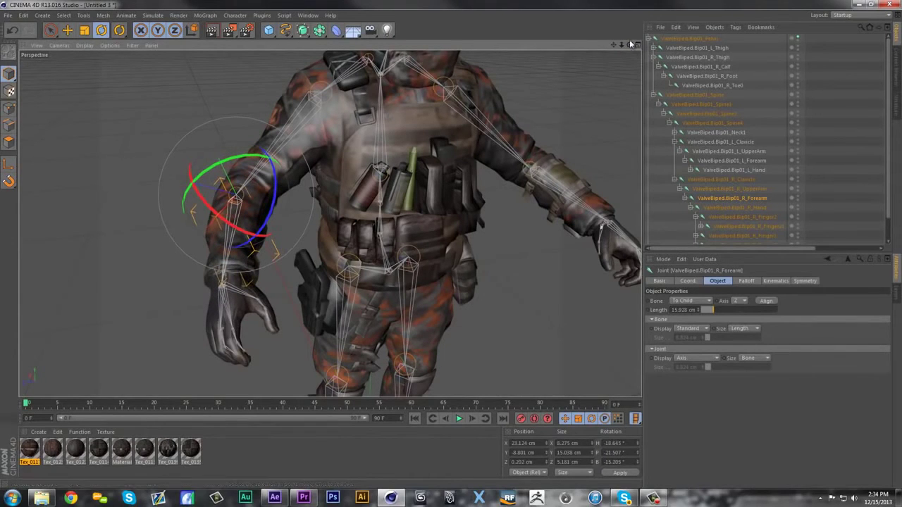
left_click_drag(630, 45, 363, 248)
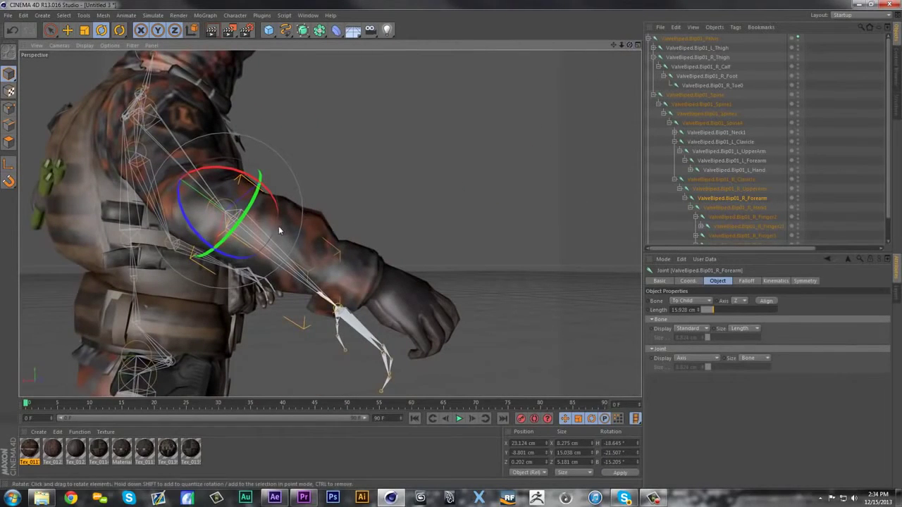
left_click_drag(275, 203, 265, 183)
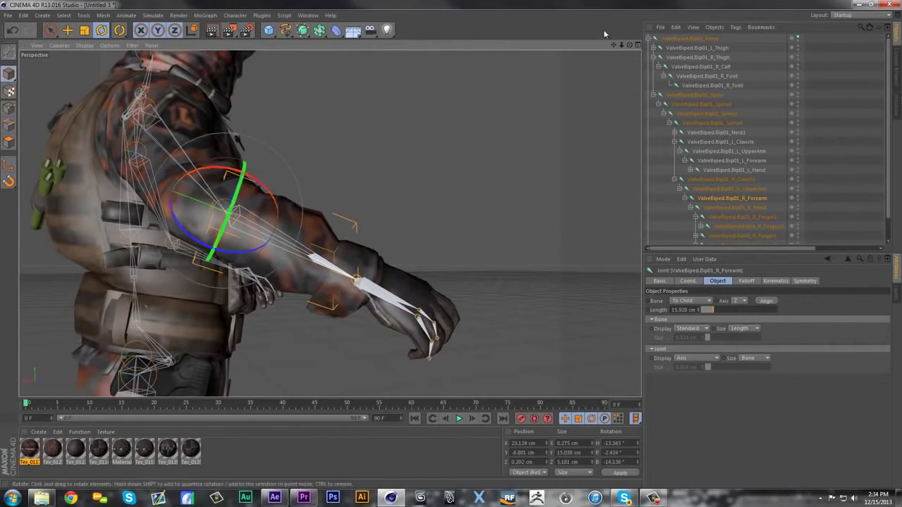
left_click_drag(629, 45, 464, 99)
left_click_drag(251, 226, 223, 217)
Step: Review the fitted skeleton on the whole character and fold its hierarchy back to the pelvis root joint
left_click_drag(629, 46, 704, 56)
scroll(560, 303, "down", 4)
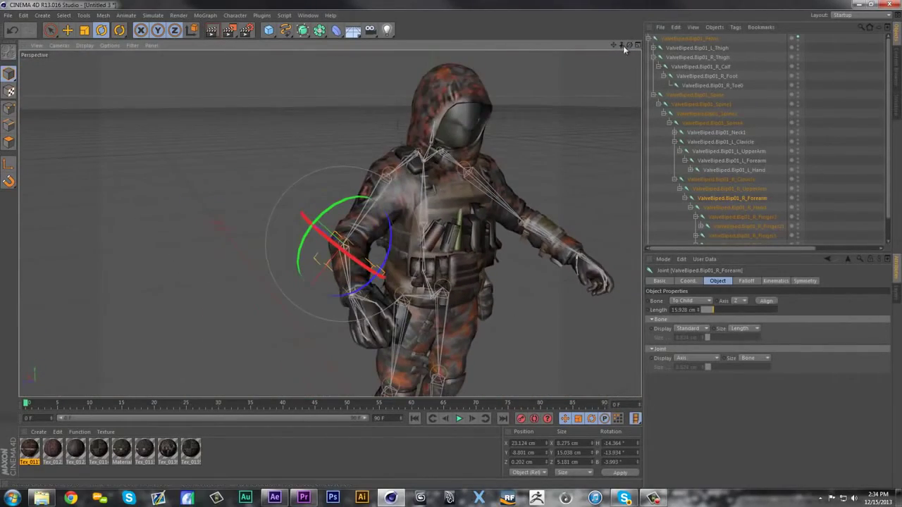
left_click_drag(621, 46, 317, 226)
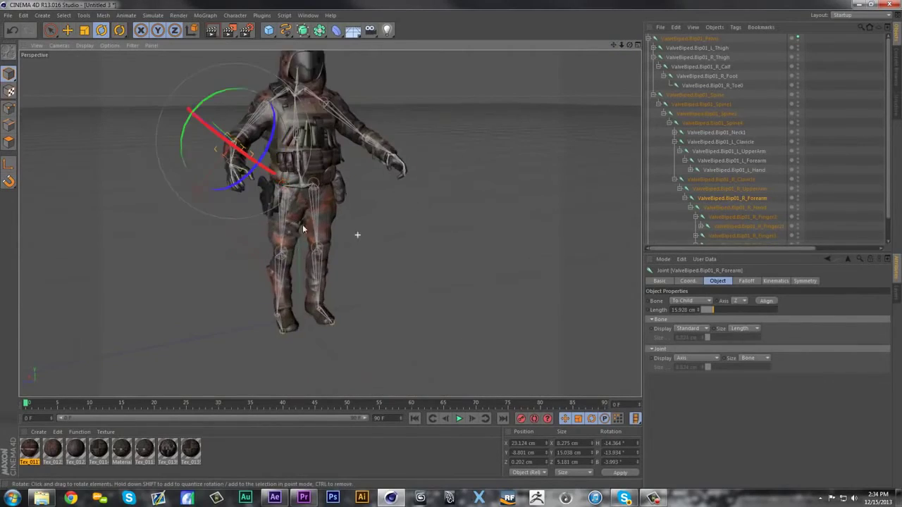
scroll(316, 225, "up", 4)
left_click_drag(631, 47, 701, 101)
left_click(647, 43)
left_click(653, 39)
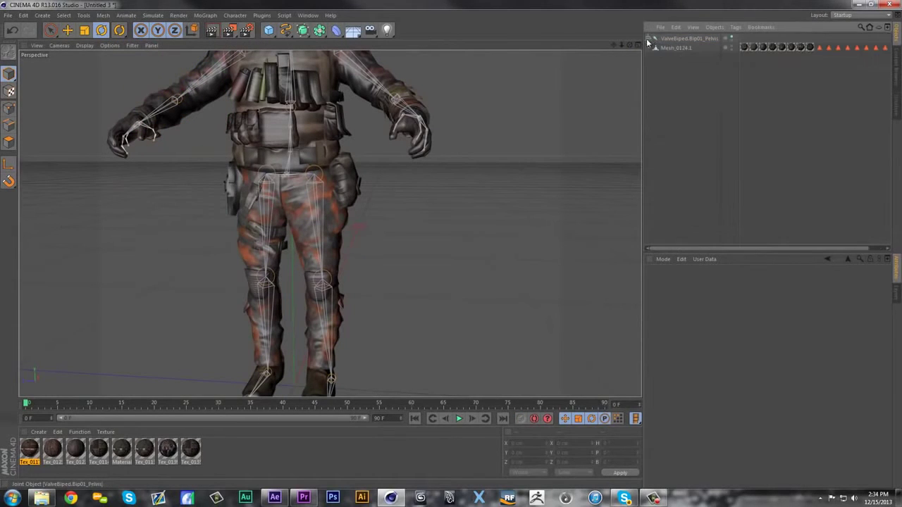
Step: Try rotating the whole skeleton from its pelvis joint, and undo the rotation
left_click(657, 39)
left_click_drag(275, 143, 372, 74)
key("ctrl+z")
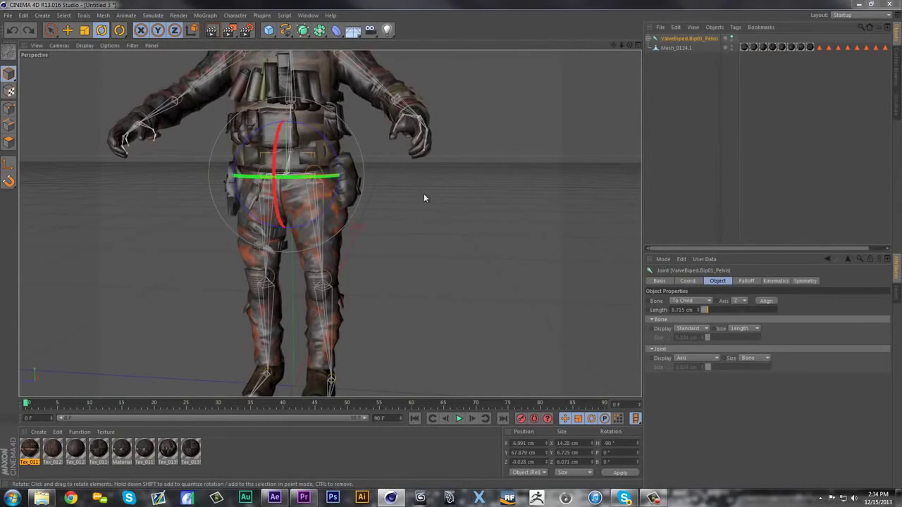
Step: Save the project to the Desktop as Tutorial Mesh
key("ctrl+s")
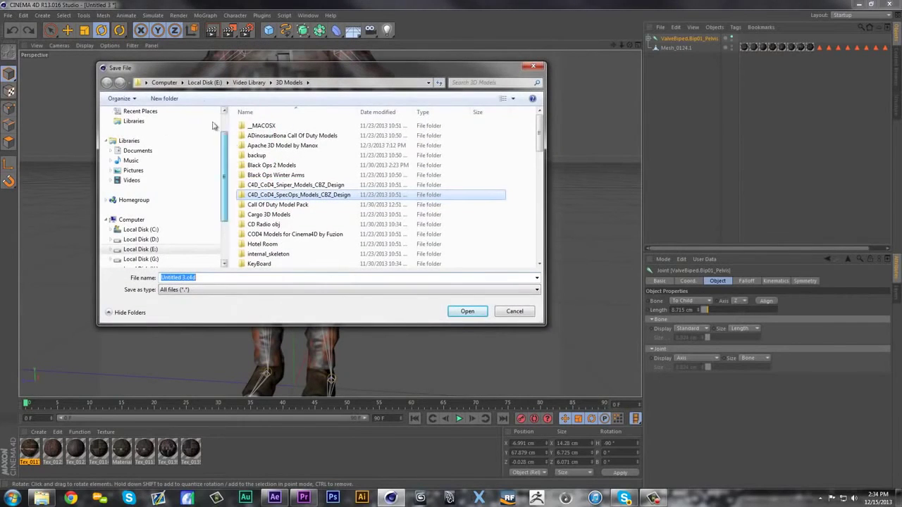
scroll(215, 127, "up", 2)
left_click(133, 126)
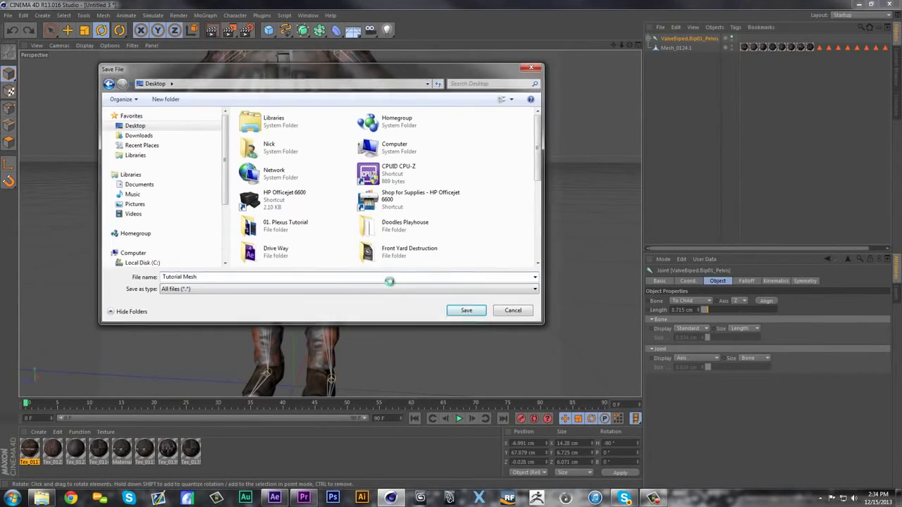
key("Return")
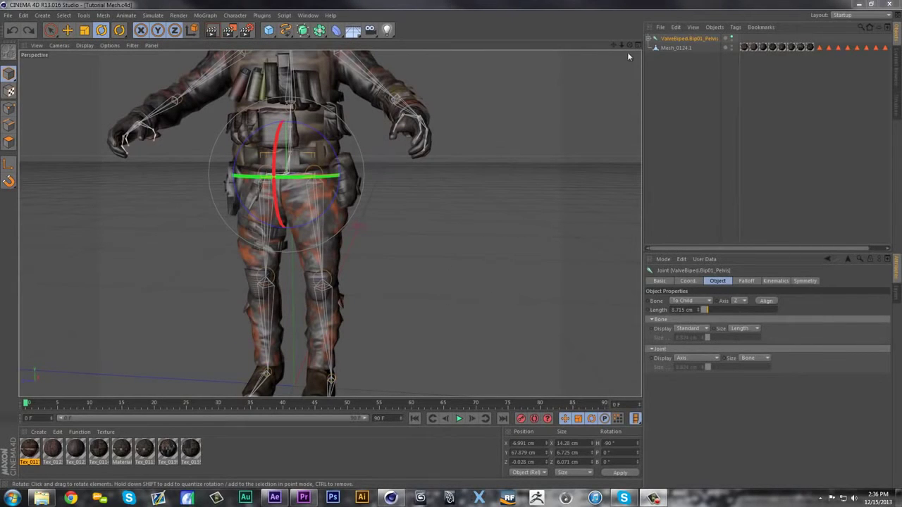
Step: Compare the mesh with the skeleton, select the pelvis root joint and try the Align character command on it
left_click_drag(621, 45, 626, 77)
left_click_drag(621, 45, 681, 51)
left_click(680, 49)
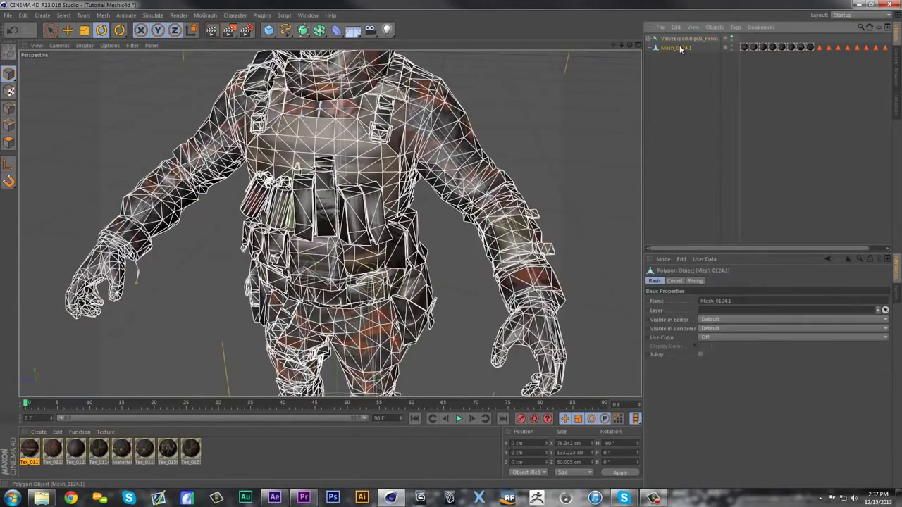
left_click(679, 40)
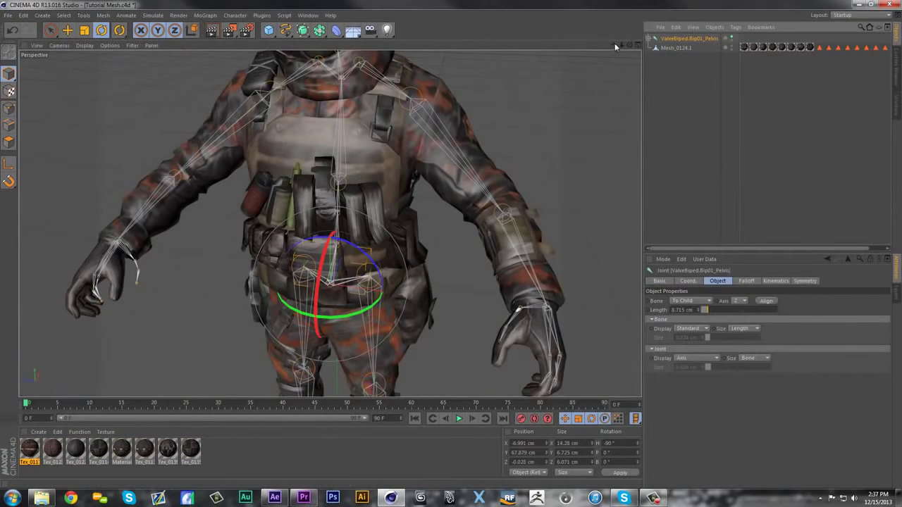
left_click_drag(618, 46, 585, 189)
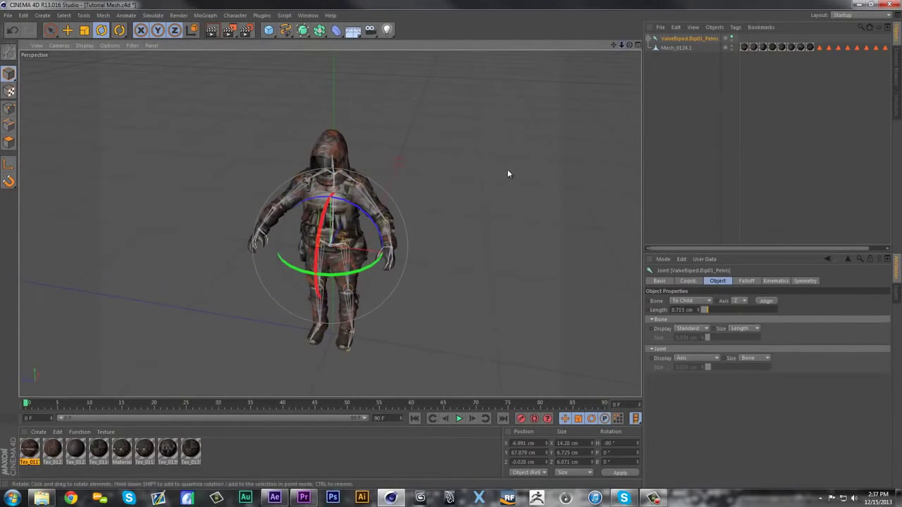
left_click(235, 15)
mouse_move(252, 40)
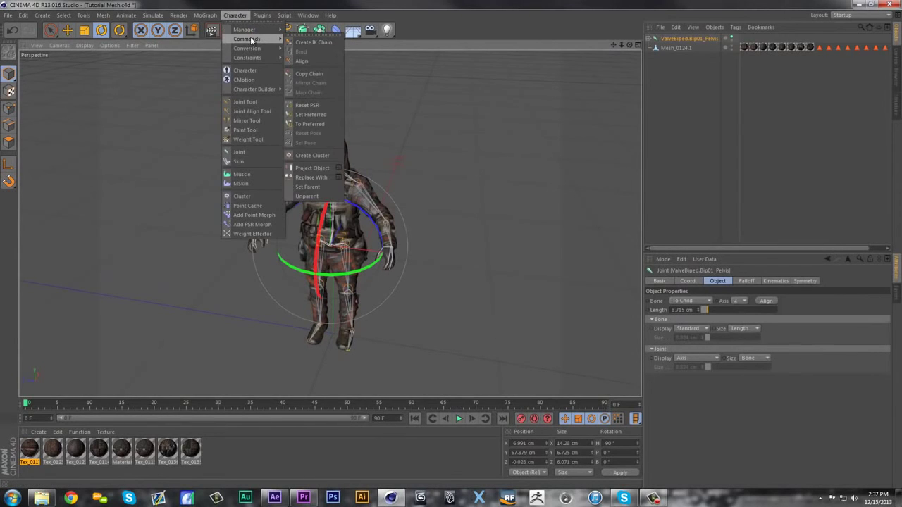
left_click(321, 60)
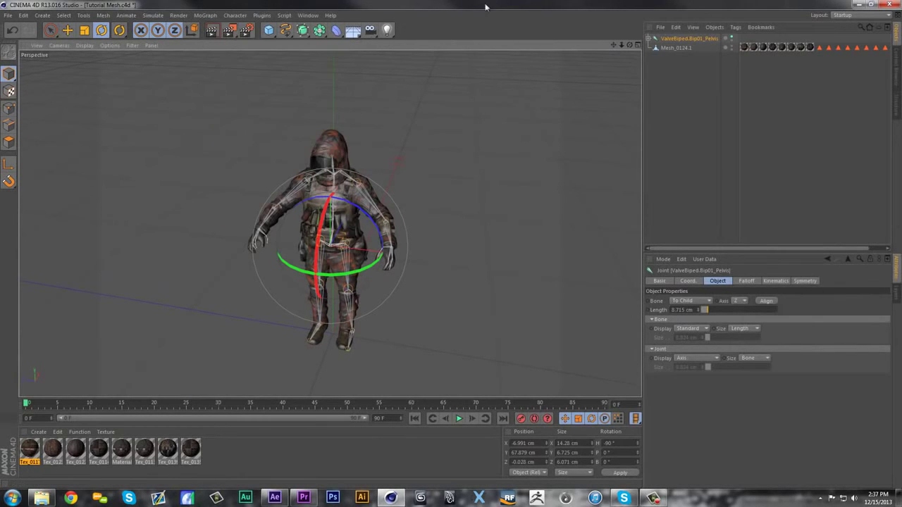
Step: Select the pelvis root joint together with the character mesh, and clear the selection
left_click(690, 48)
left_click(689, 39)
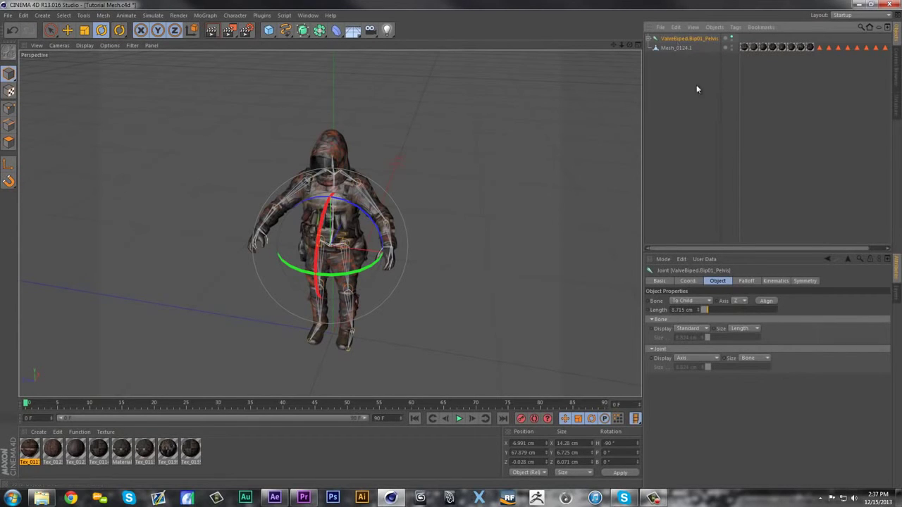
left_click(679, 47, "ctrl")
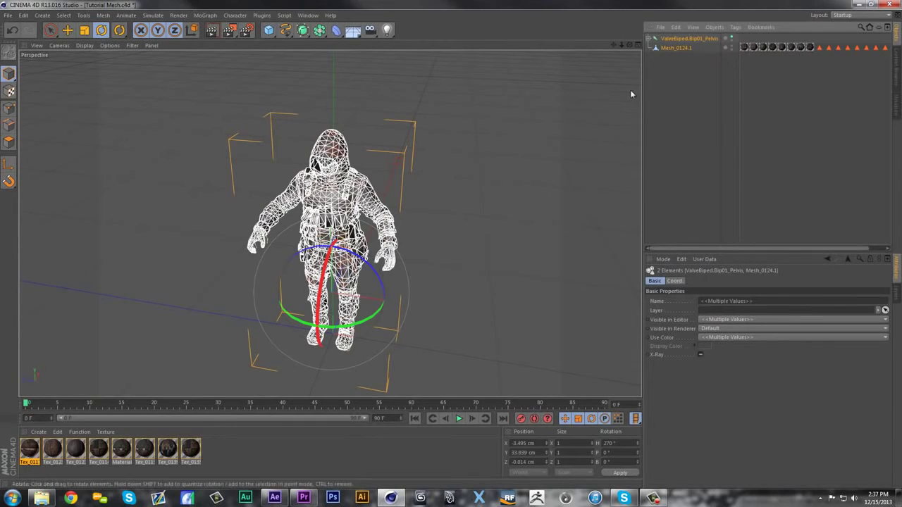
left_click(675, 103)
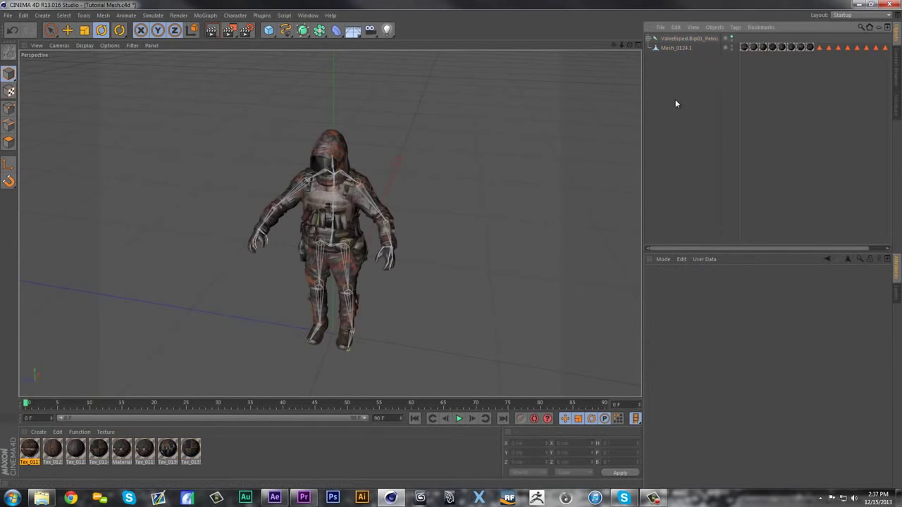
Step: Select the pelvis root joint with all its child joints, and add the character mesh to the selection
left_click(695, 38)
right_click(691, 39)
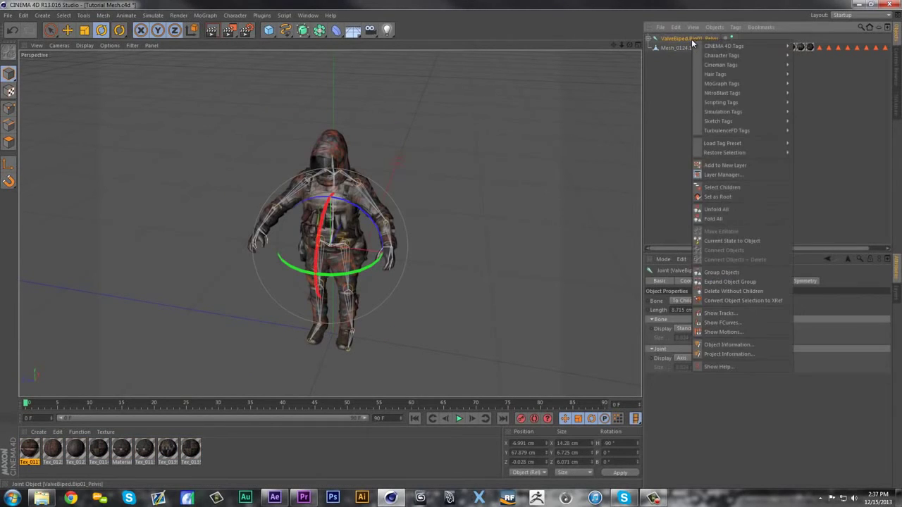
left_click(733, 187)
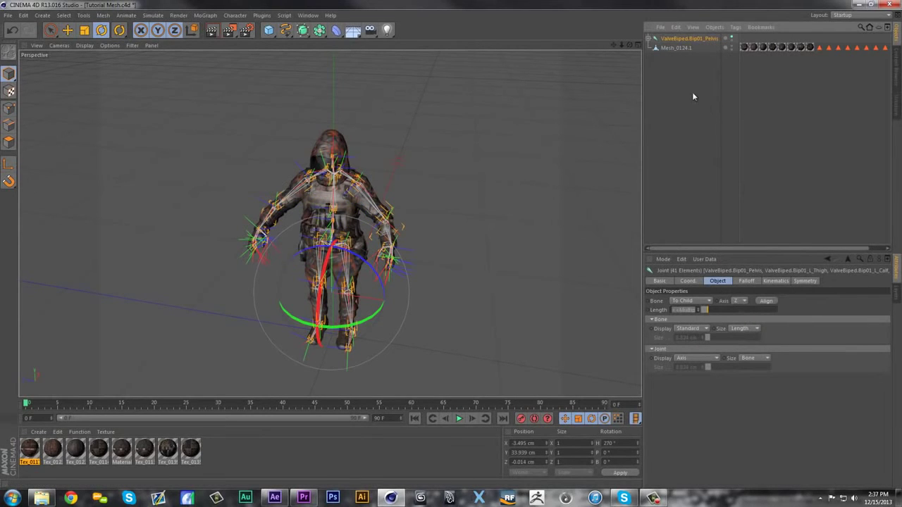
left_click(682, 48, "ctrl")
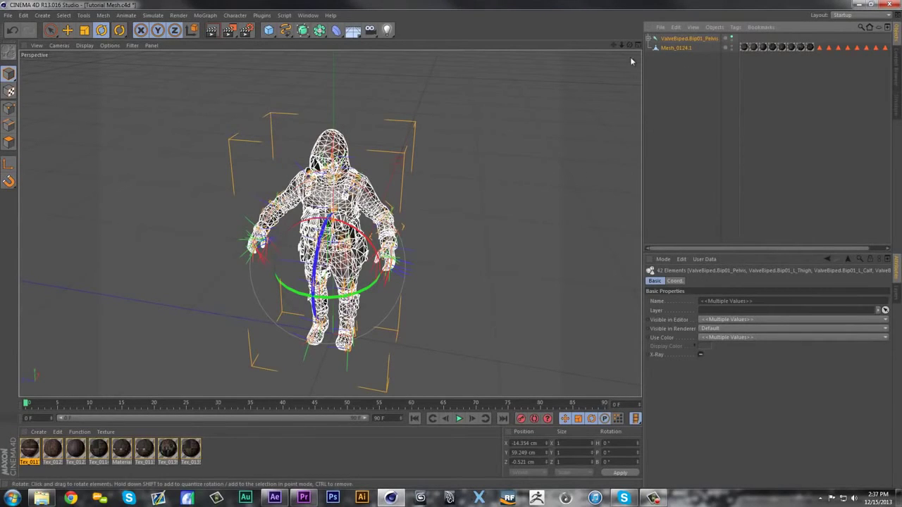
Step: Bind the character mesh to the selected joints, look through the joints in its Weight tag, and clear the selection
left_click_drag(629, 44, 827, 23)
scroll(437, 207, "up", 8)
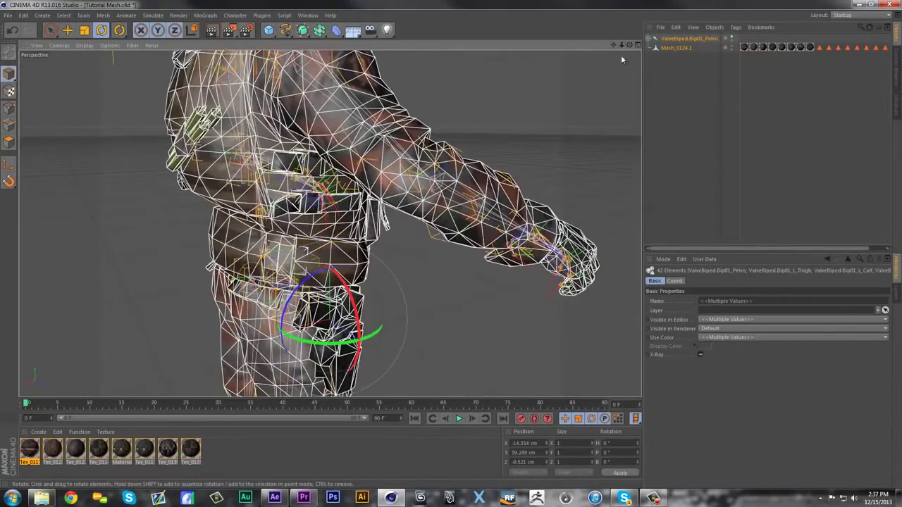
left_click_drag(629, 45, 451, 67)
scroll(487, 156, "down", 2)
scroll(504, 163, "down", 10)
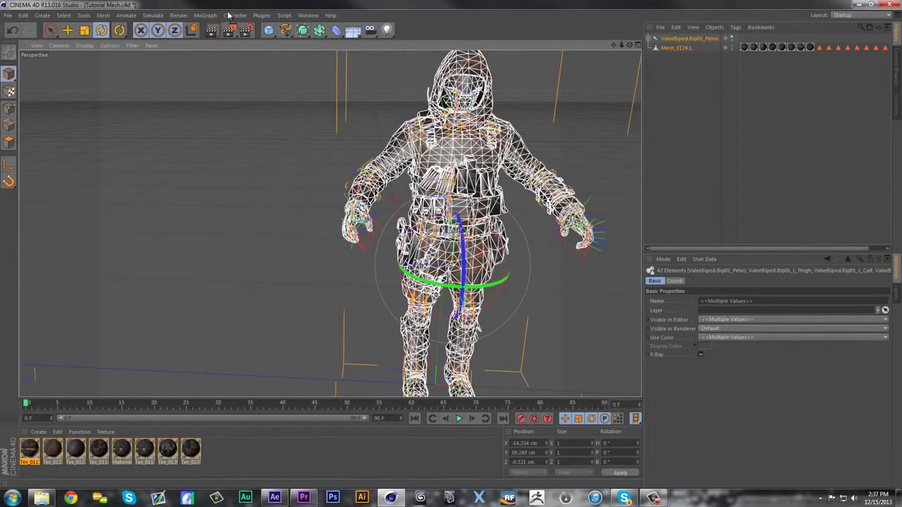
left_click(229, 15)
mouse_move(243, 41)
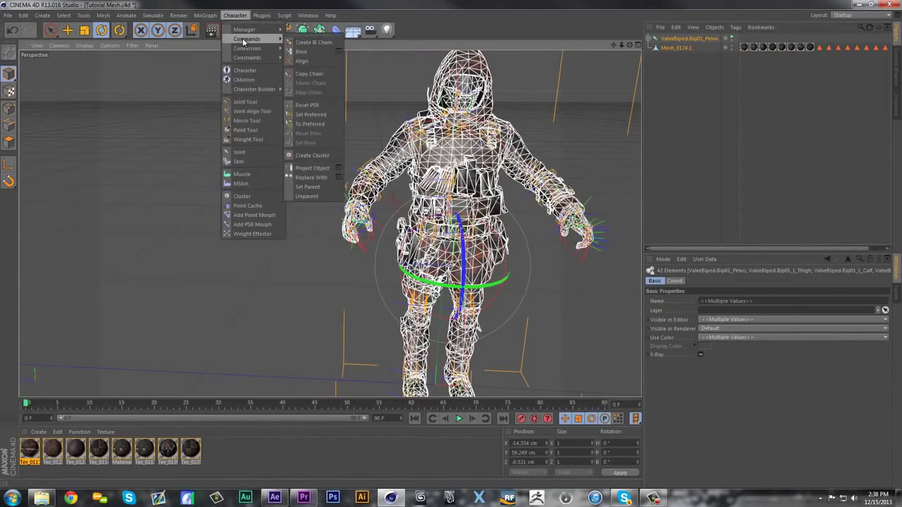
left_click(301, 51)
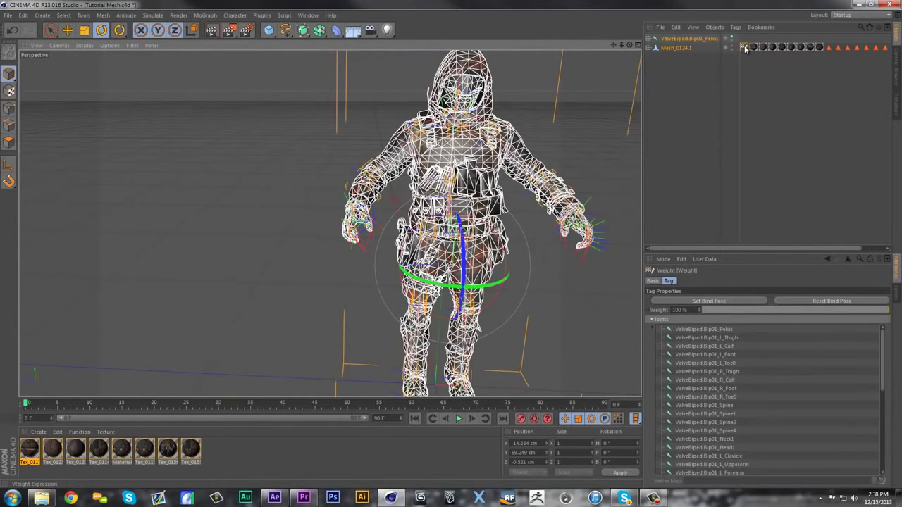
left_click_drag(882, 349, 848, 251)
left_click(708, 92)
Step: Expand the pelvis hierarchy, try rotating the left thigh joint to test the binding, and undo the rotation
left_click(663, 40)
left_click(648, 40)
left_click(648, 39)
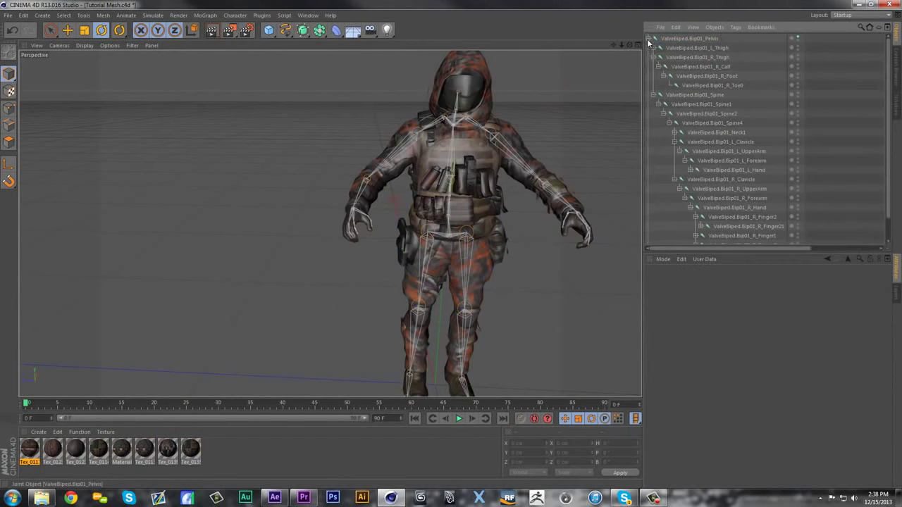
left_click(712, 47)
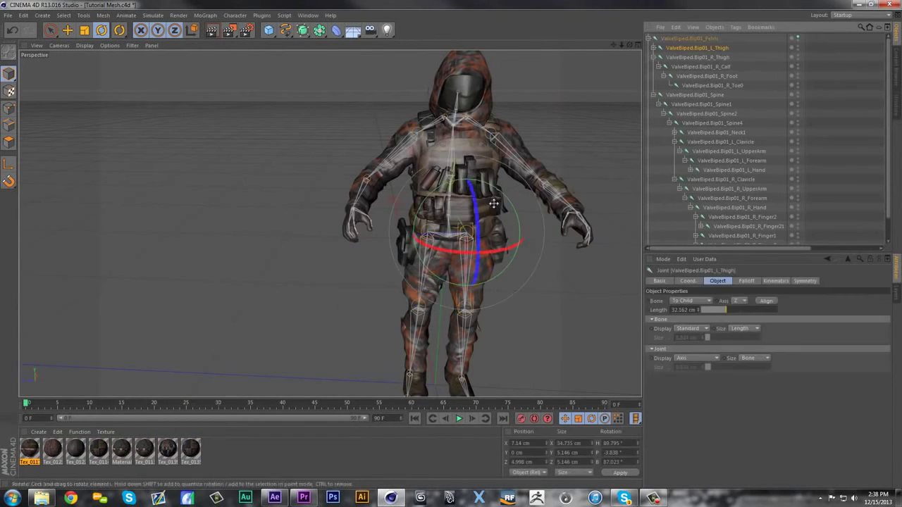
left_click_drag(471, 211, 505, 422)
key("ctrl+z")
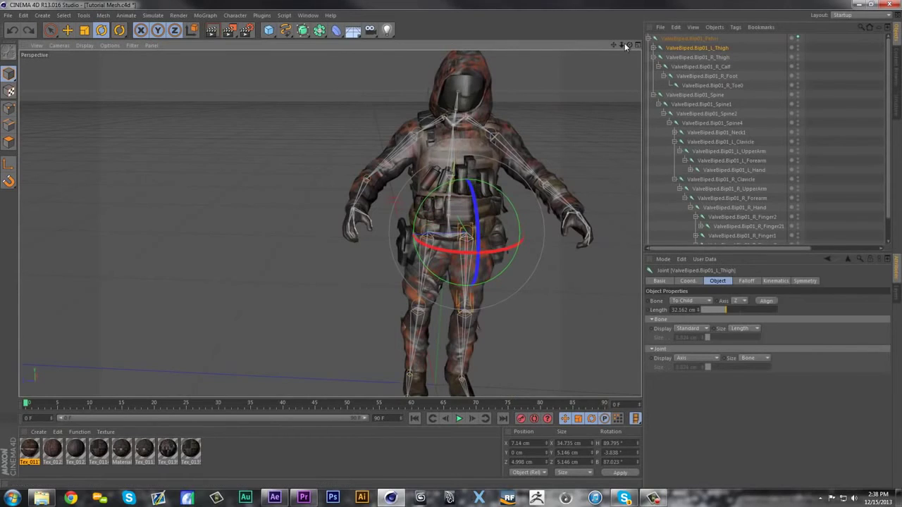
scroll(580, 193, "down", 5)
scroll(580, 193, "up", 5)
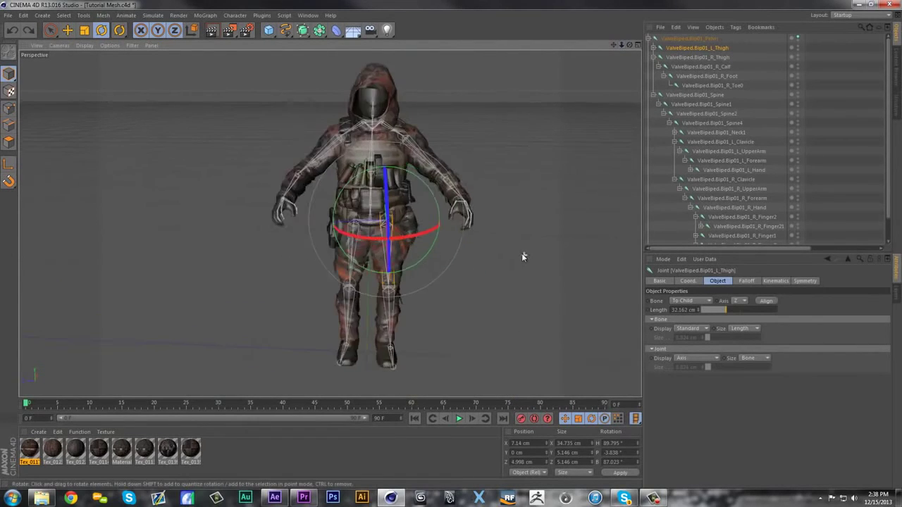
Step: Test the binding by rotating the right thigh joint so the leg swings forward, to a bank angle of about 131°
scroll(522, 256, "up", 3)
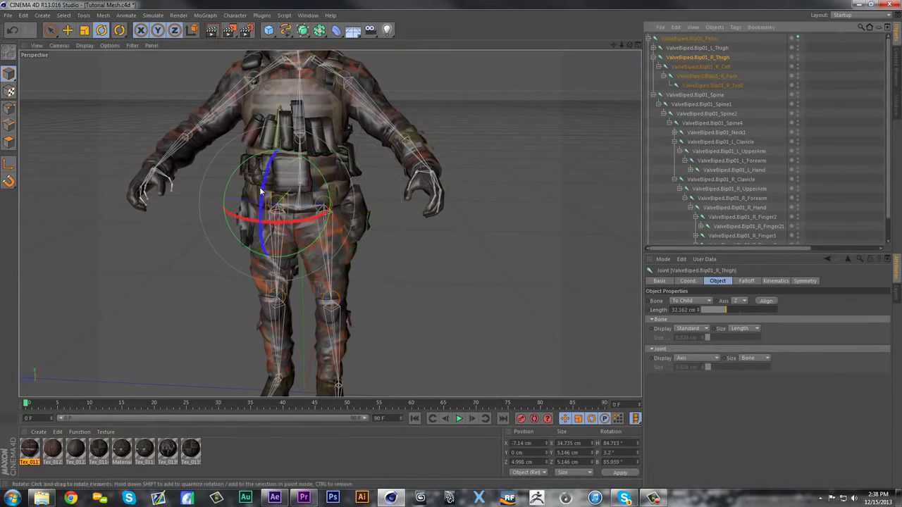
left_click_drag(262, 191, 276, 128)
left_click(341, 247)
left_click(711, 47)
left_click(716, 57)
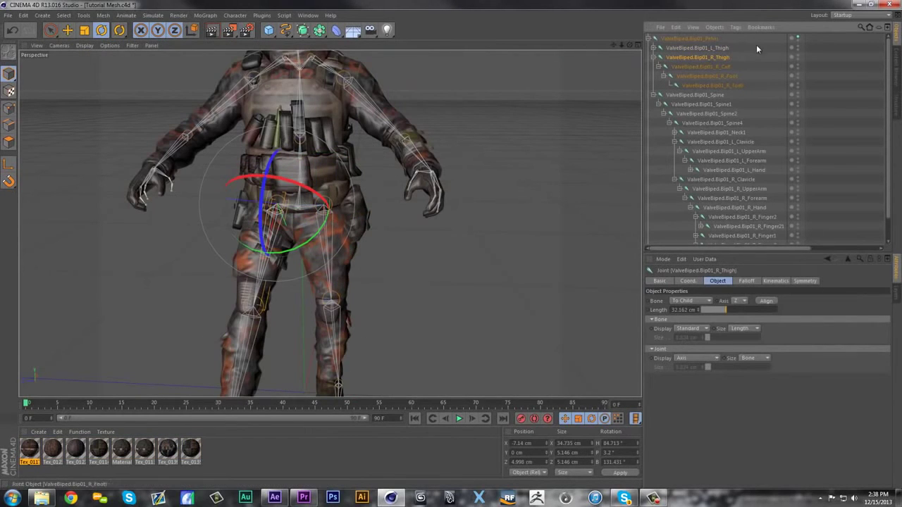
left_click(713, 48)
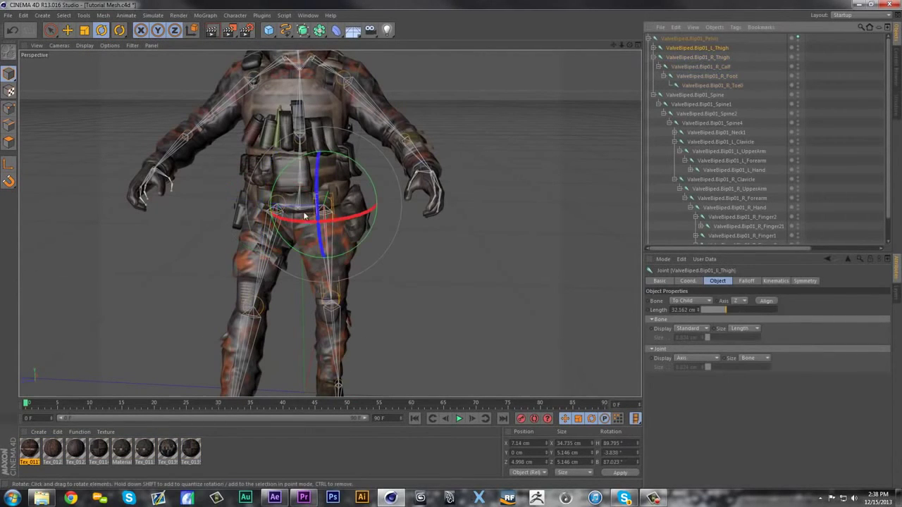
key("ctrl+z")
left_click(435, 255)
scroll(437, 258, "down", 5)
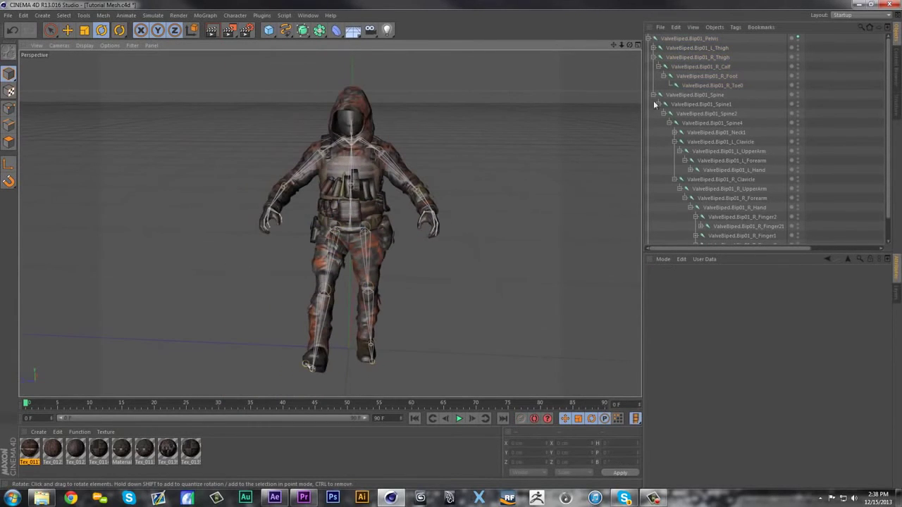
Step: Examine how the mesh deforms around the raised right leg from the side and from a higher angle
left_click_drag(629, 46, 802, 30)
key("ctrl+z")
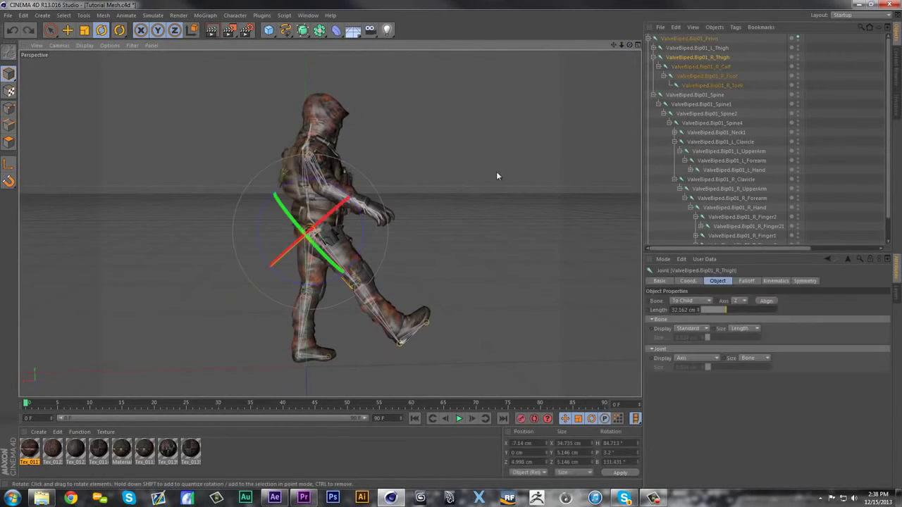
left_click(697, 48)
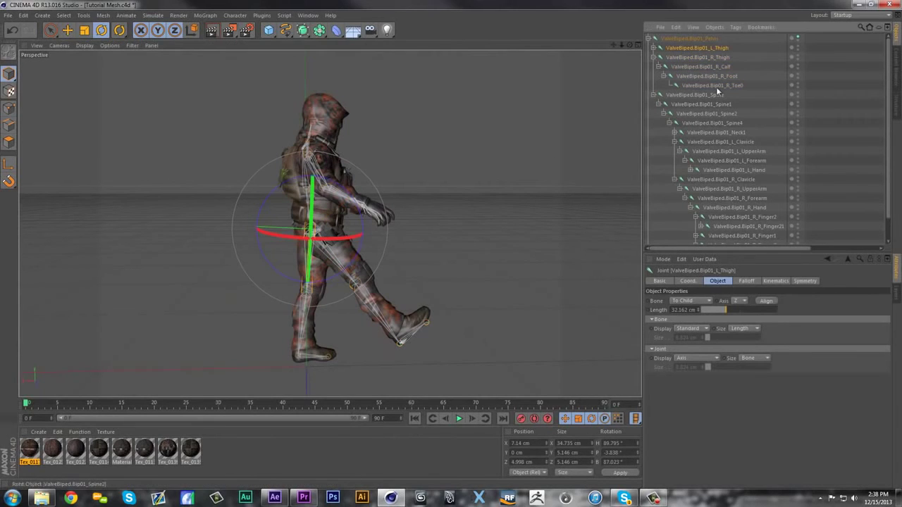
left_click(724, 57)
key("ctrl+z")
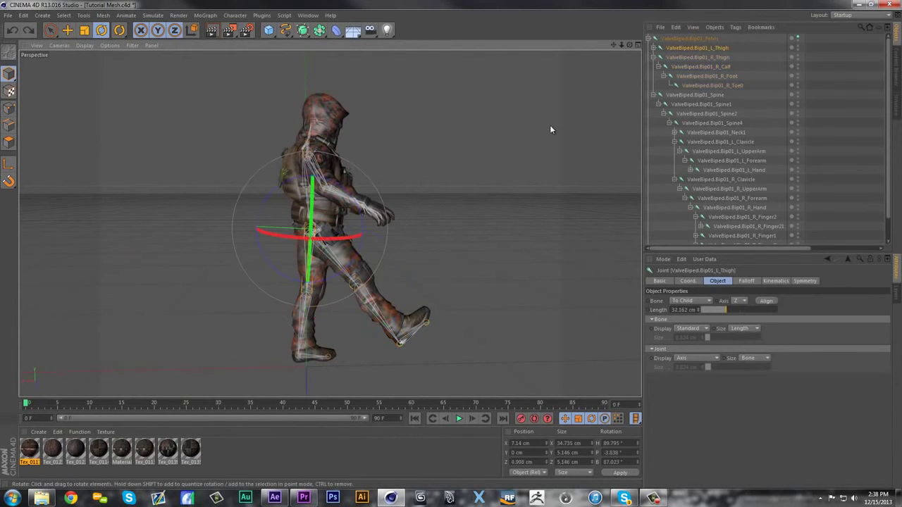
key("ctrl+z")
left_click_drag(629, 45, 620, 92)
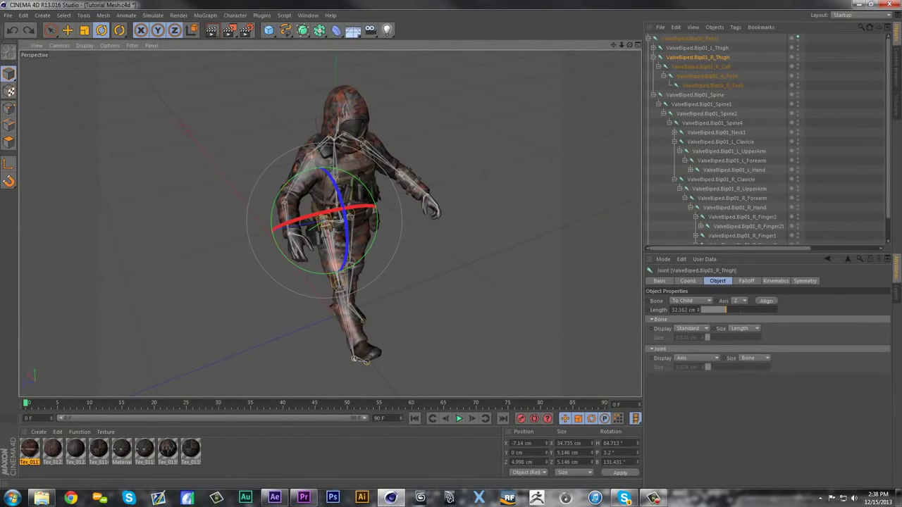
Step: Try rotating the left upper arm joint to test how the sleeve and shoulder deform
left_click(695, 104)
left_click(740, 150)
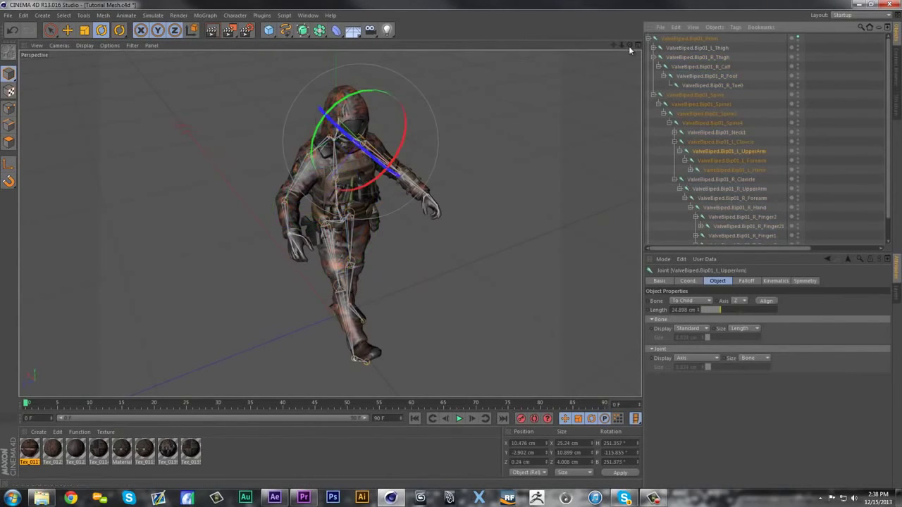
left_click_drag(629, 45, 553, 28)
scroll(464, 155, "up", 9)
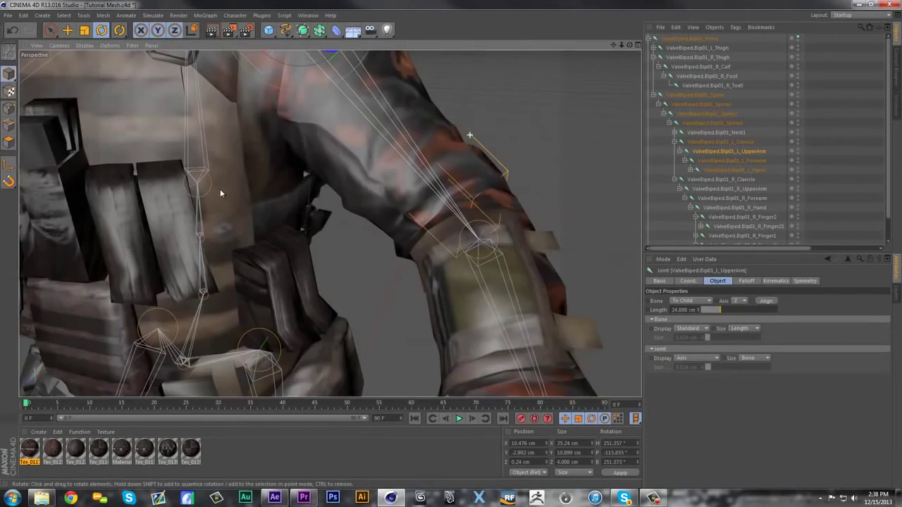
scroll(226, 201, "down", 6)
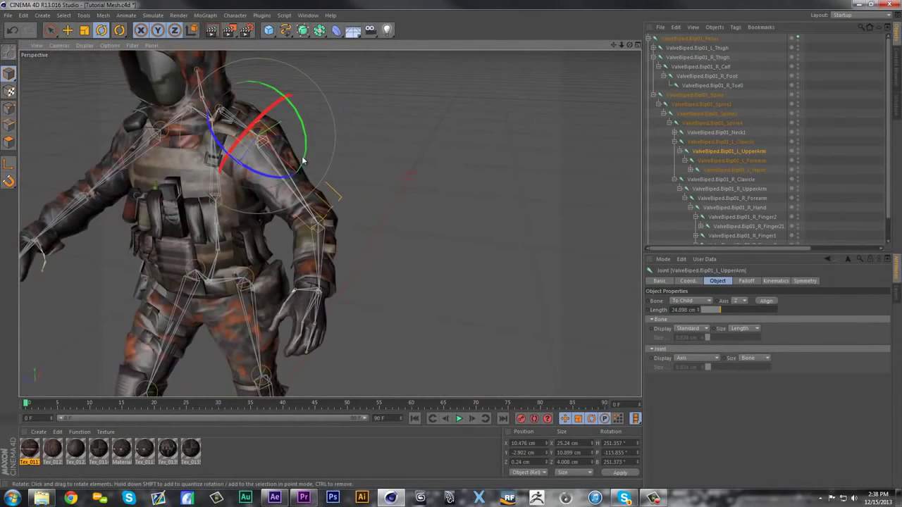
left_click_drag(303, 160, 313, 54)
left_click_drag(387, 116, 330, 222)
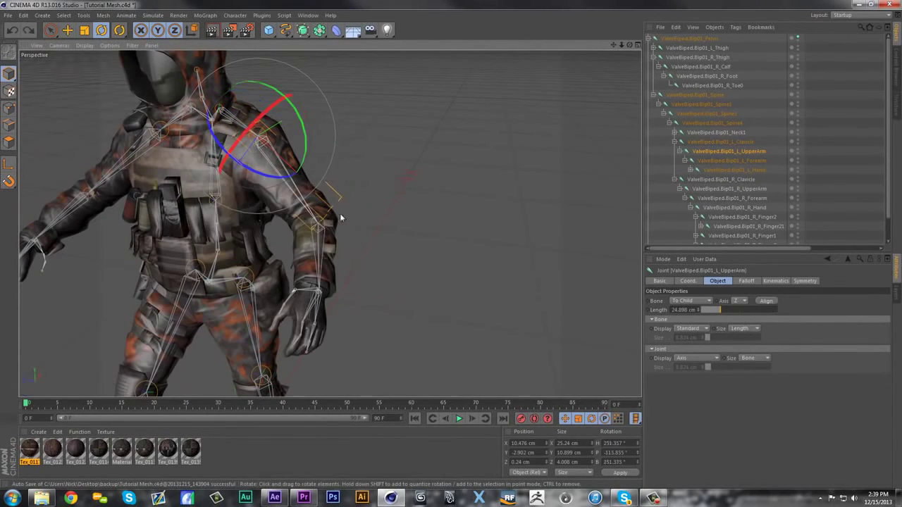
scroll(207, 268, "down", 7)
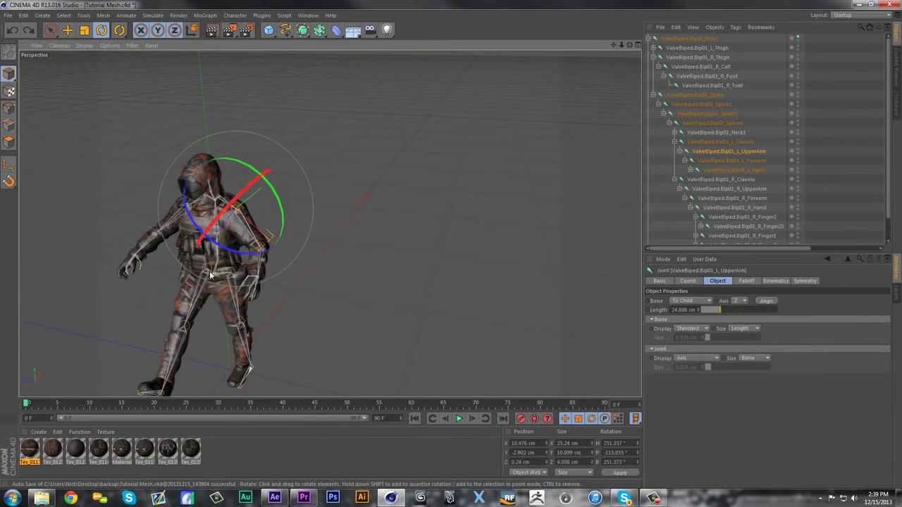
left_click(224, 264)
Step: Try rotating the right foot joint to test how the boot follows the skeleton
left_click(733, 76)
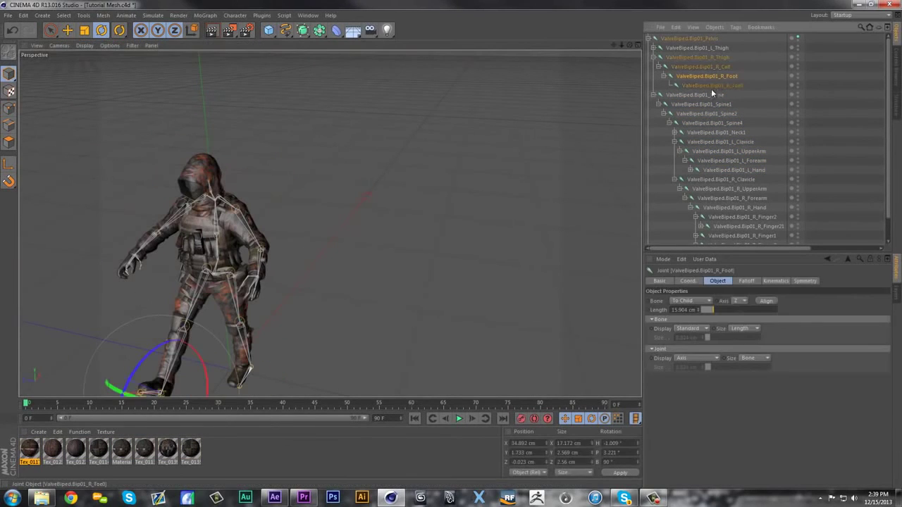
left_click(701, 66)
left_click(729, 76)
key("r")
left_click_drag(134, 362, 173, 326)
scroll(156, 387, "up", 6)
scroll(150, 388, "down", 7)
Step: Undo all the test rotations until the character stands in its original bound pose
key("ctrl+z")
key("ctrl+z")
key("ctrl+z")
key("ctrl+z")
key("ctrl+z")
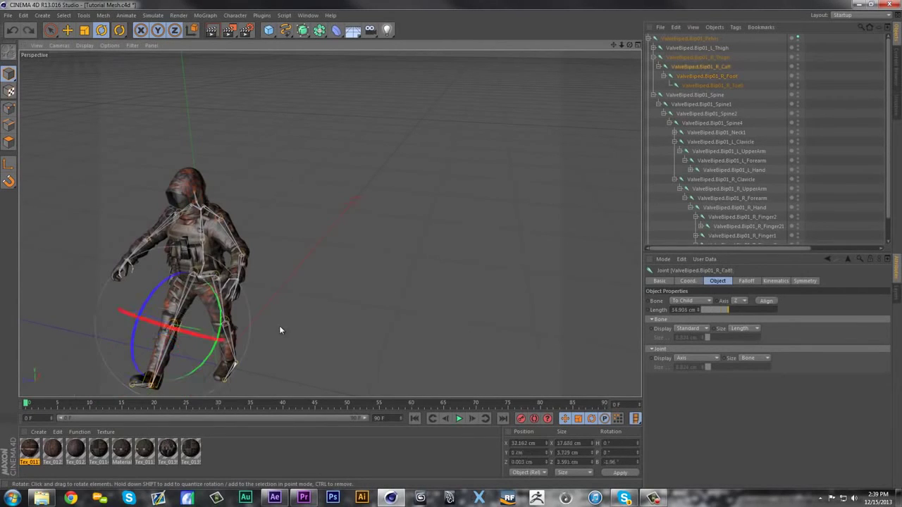
key("ctrl+z")
key("ctrl+z")
key("ctrl+z")
key("ctrl+z")
key("ctrl+z")
key("ctrl+z")
key("ctrl+z")
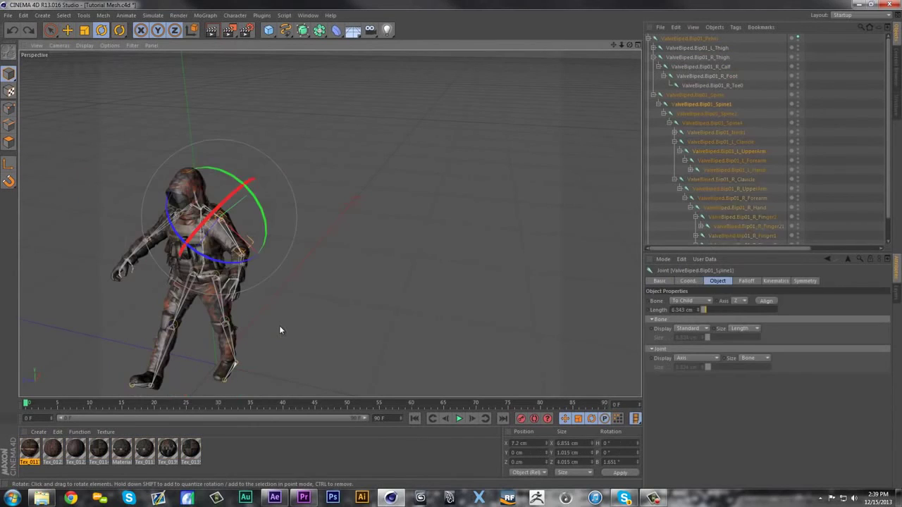
key("ctrl+z")
key("ctrl+z")
key("ctrl+z")
key("ctrl+z")
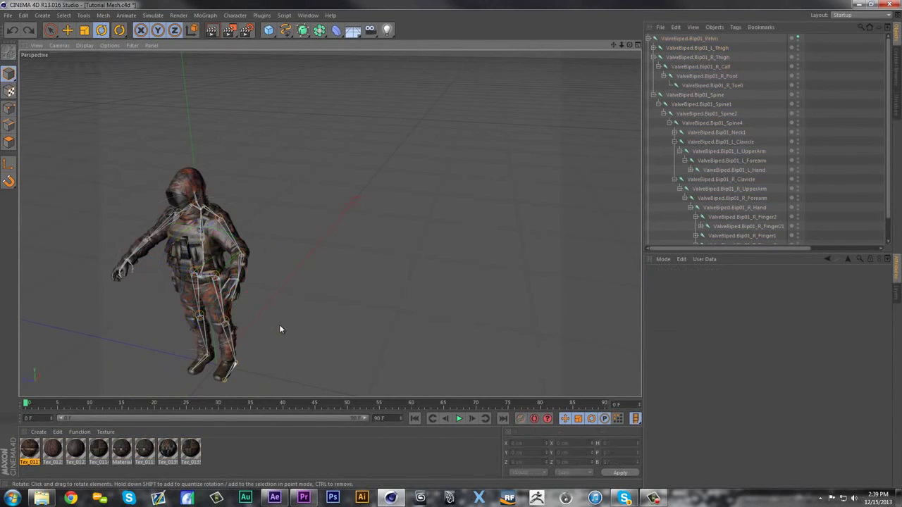
key("ctrl+z")
key("ctrl+z")
key("ctrl+z")
key("ctrl+z")
Step: Collapse the pelvis joint hierarchy, and minimize Cinema 4D and the file browser window to show the desktop
left_click(695, 68)
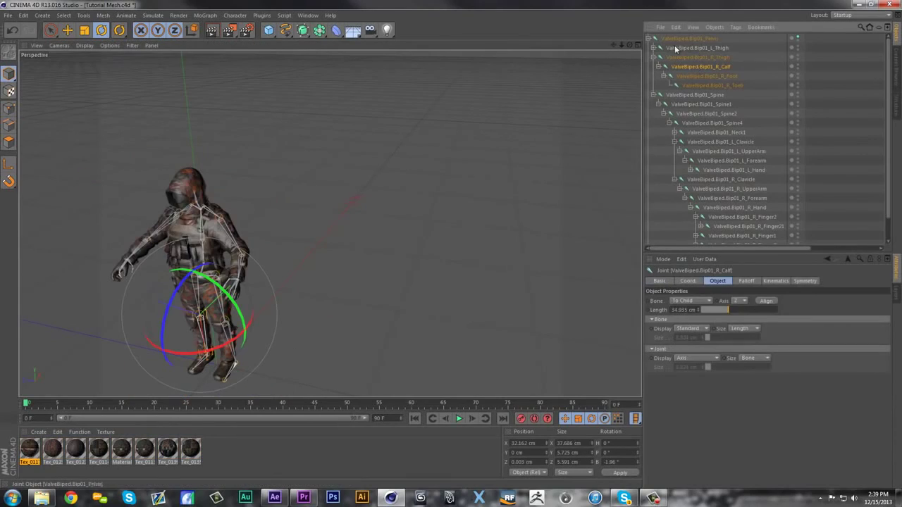
left_click(648, 38)
left_click(858, 4)
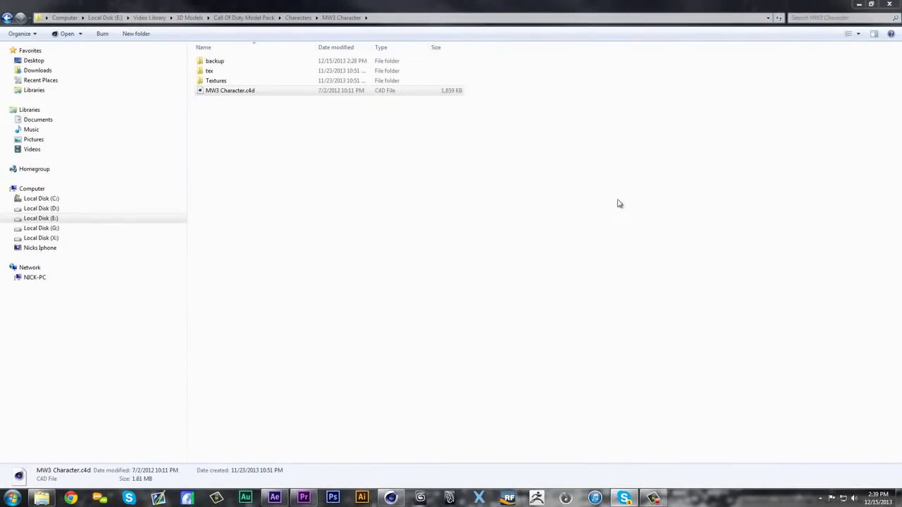
left_click(856, 6)
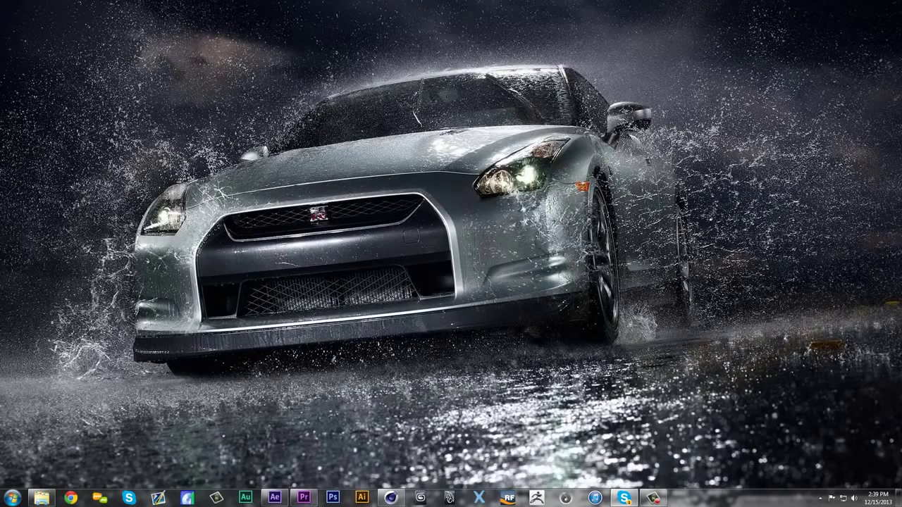
left_click(878, 493)
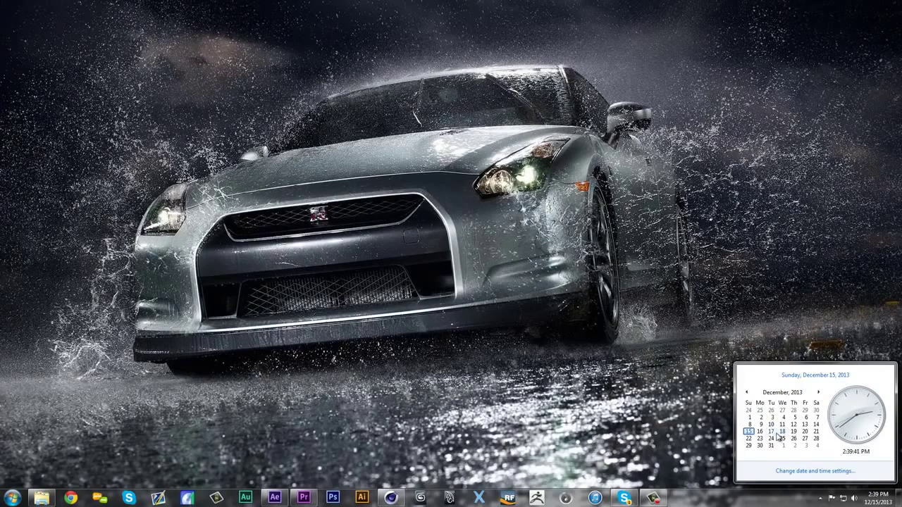
left_click(801, 283)
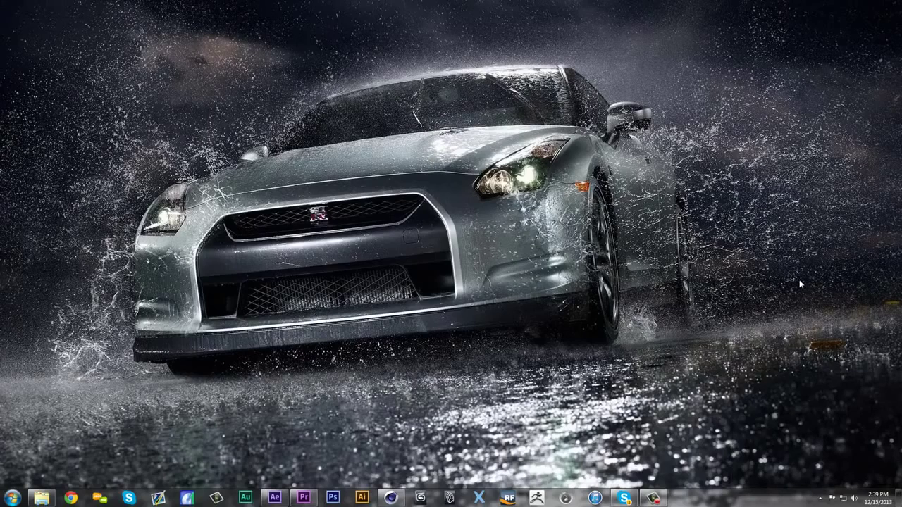